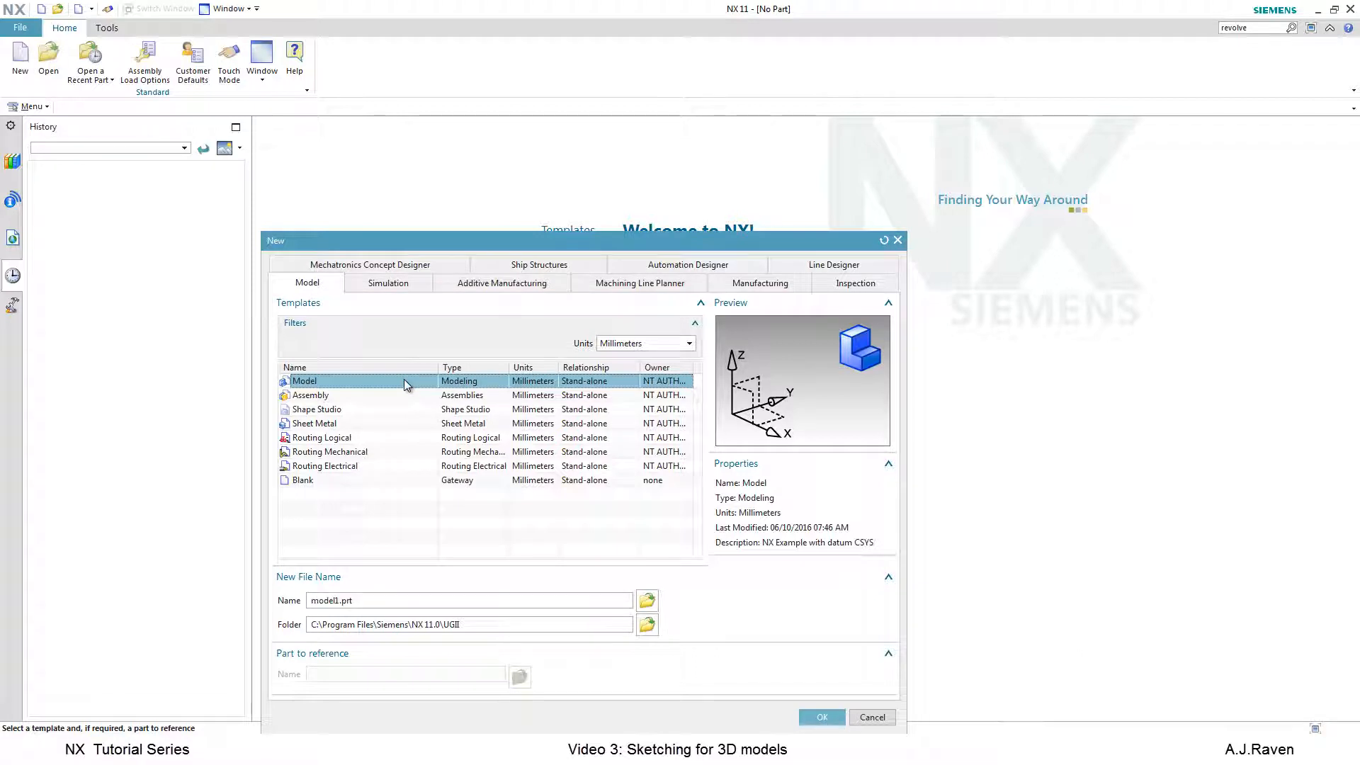
Create a new millimetre Model part named example and start a sketch in it.
{"action": "double_click", "coordinate": [337, 600]}
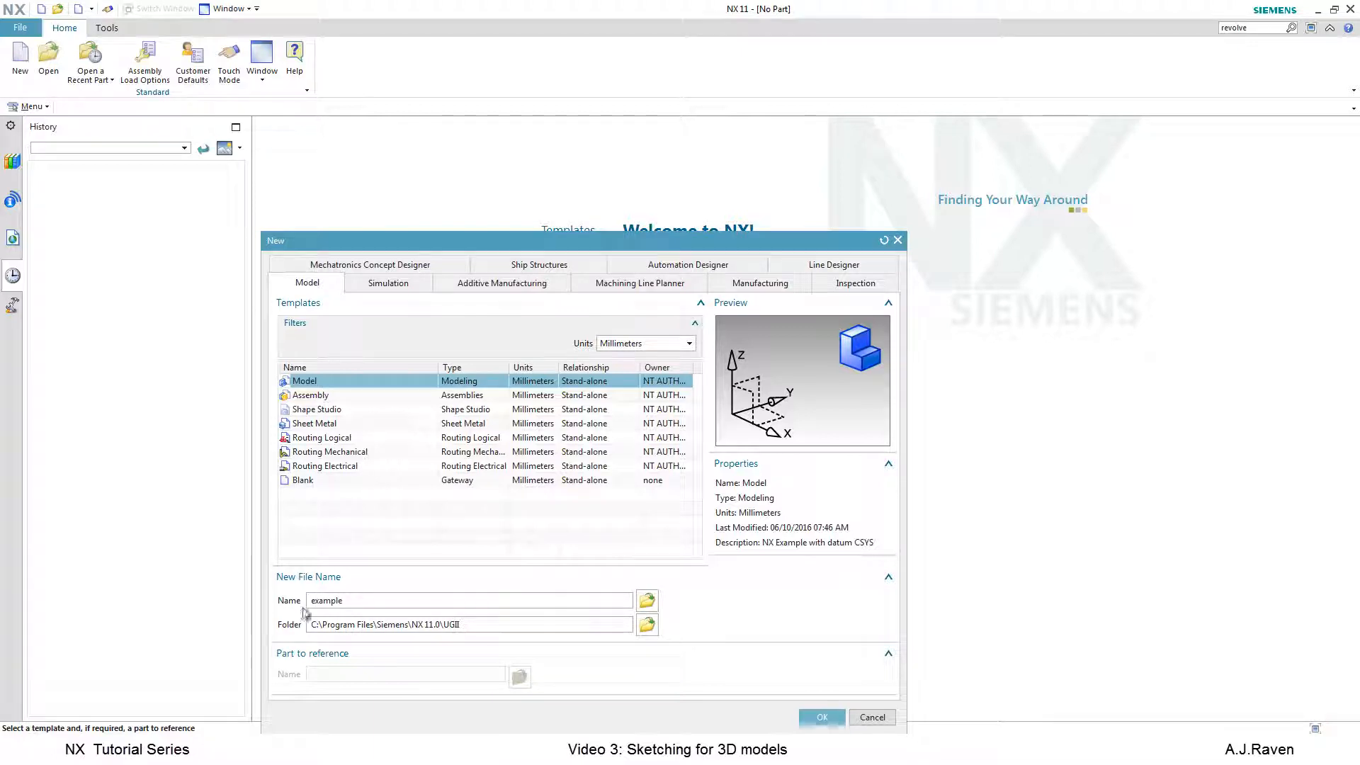
{"action": "left_click", "coordinate": [823, 718]}
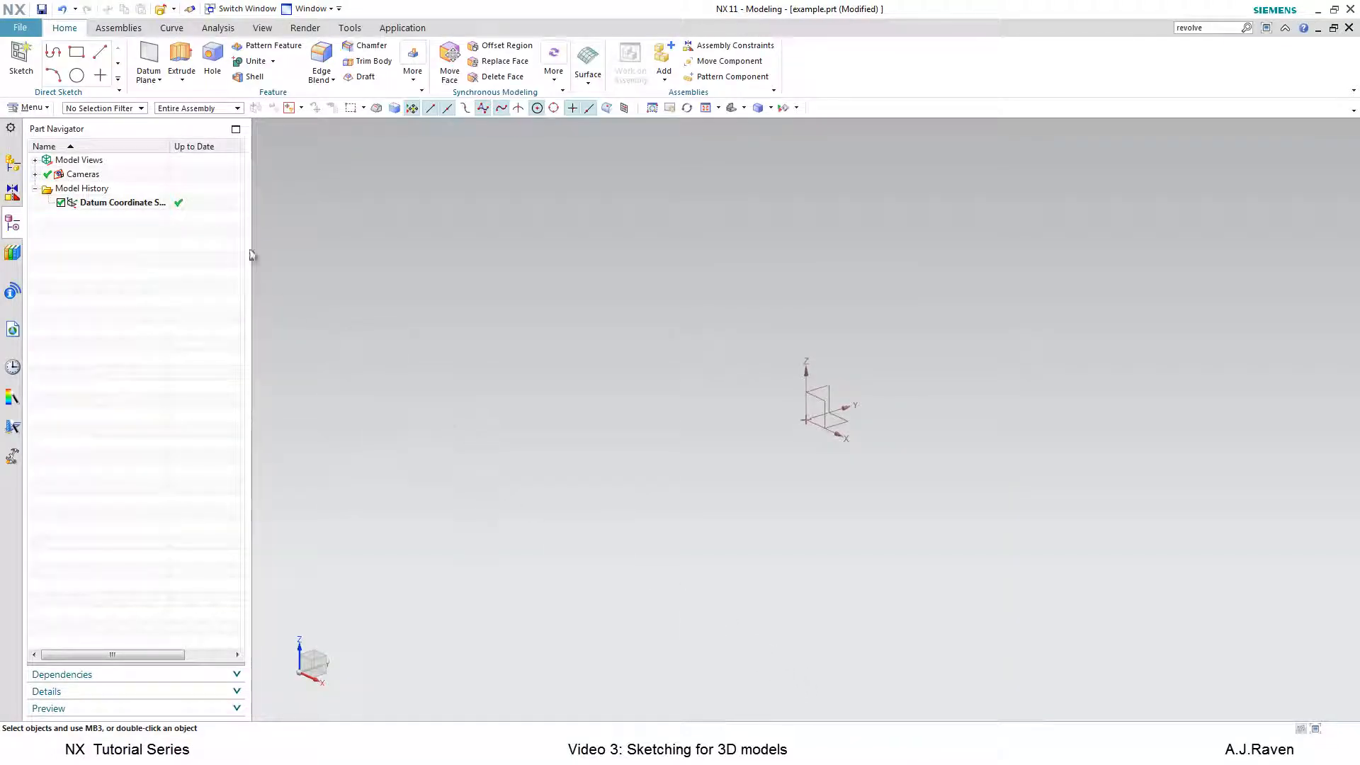
{"action": "left_click", "coordinate": [21, 62]}
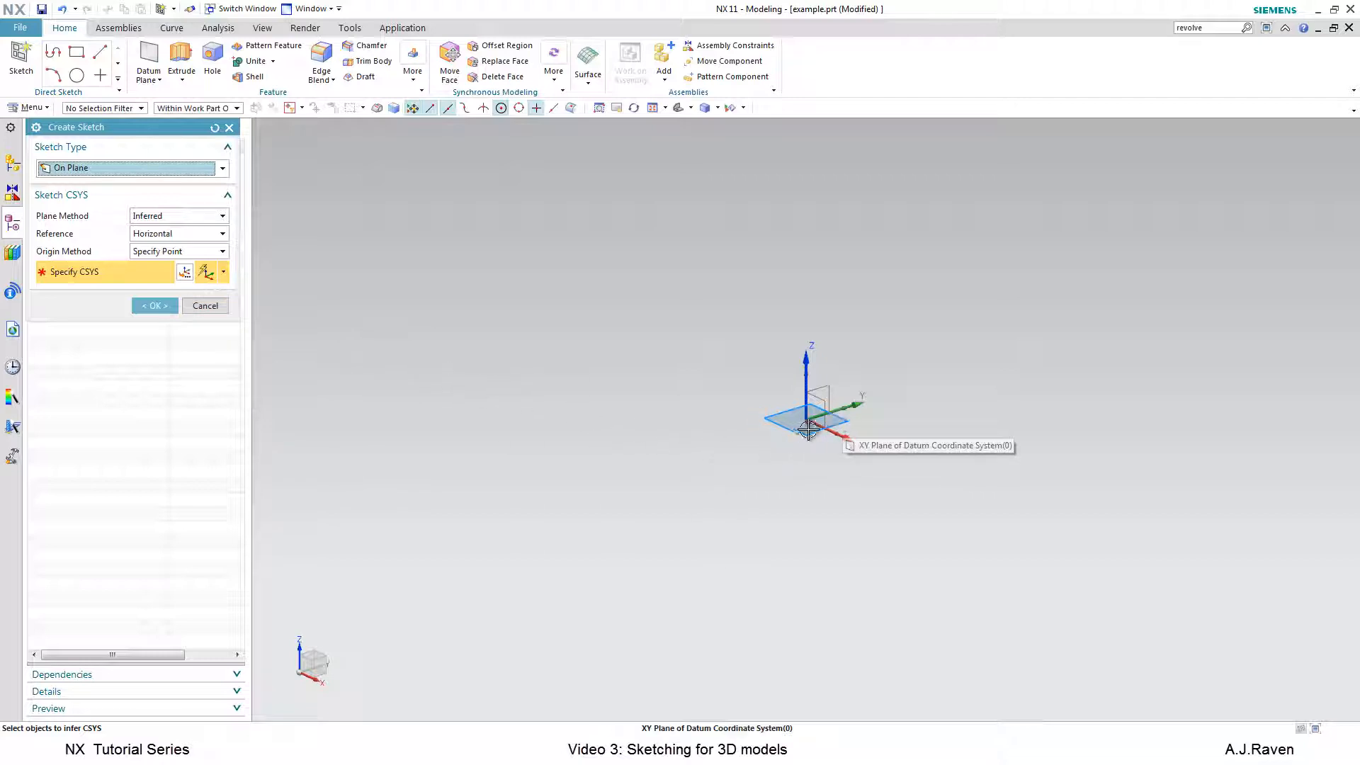
Try defining a new sketch plane offset 20 mm from the XY plane of the datum coordinate system.
{"action": "left_click", "coordinate": [224, 216]}
{"action": "left_click", "coordinate": [210, 242]}
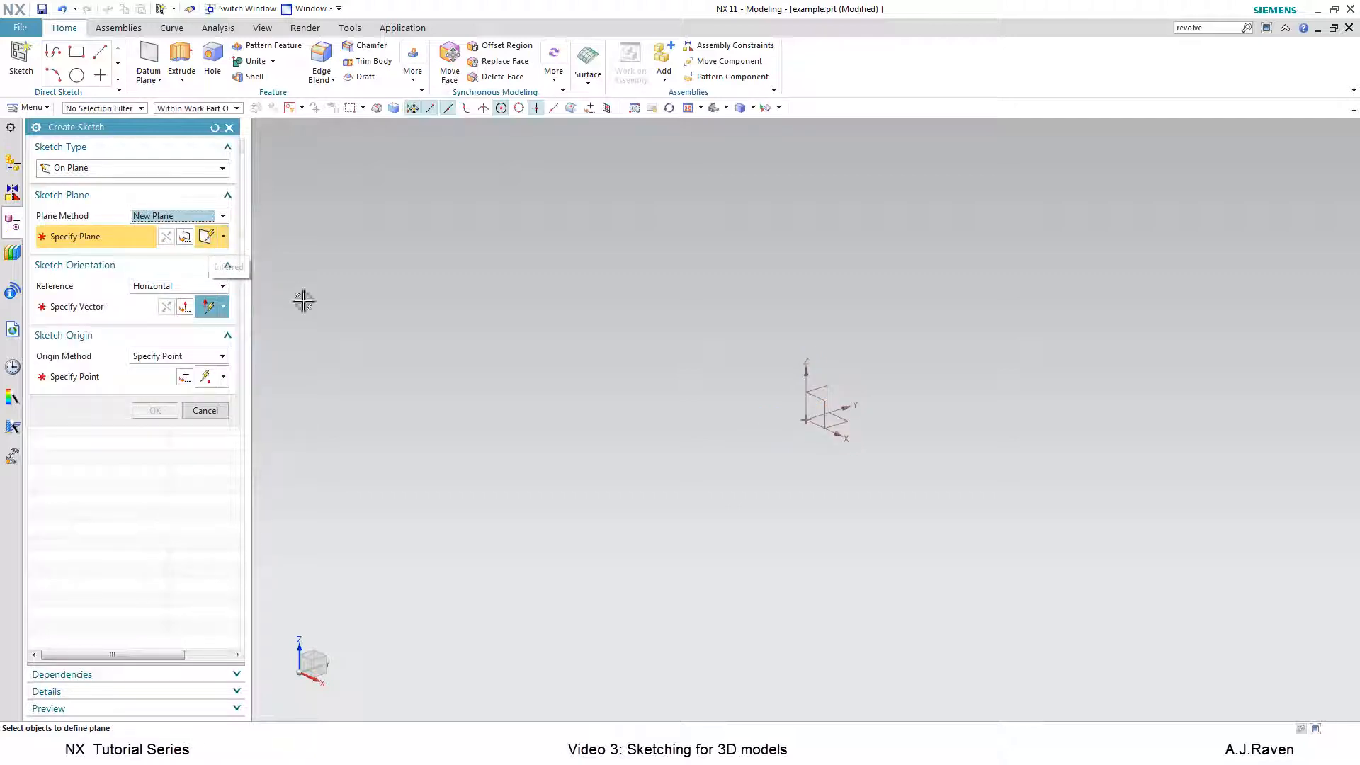
{"action": "left_click", "coordinate": [841, 420]}
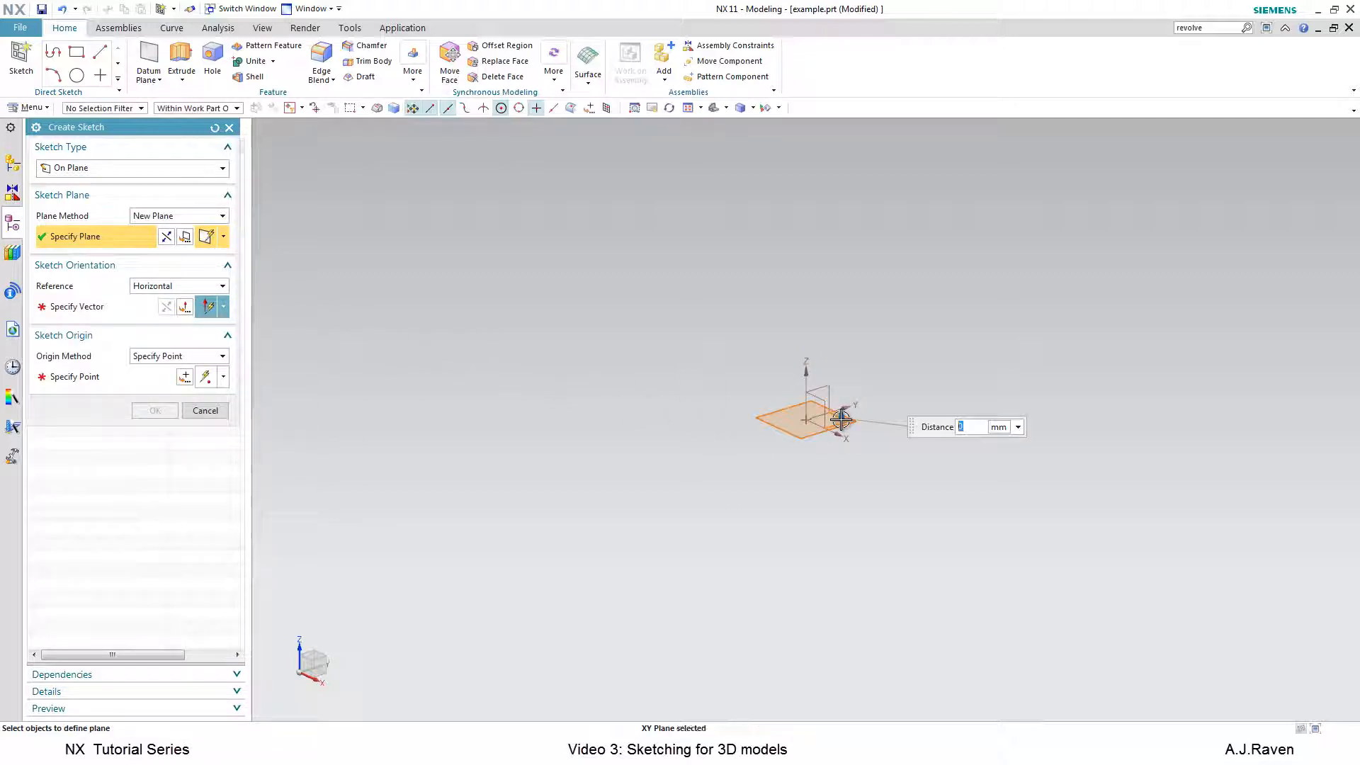
{"action": "type", "text": "20"}
{"action": "key", "text": "Return"}
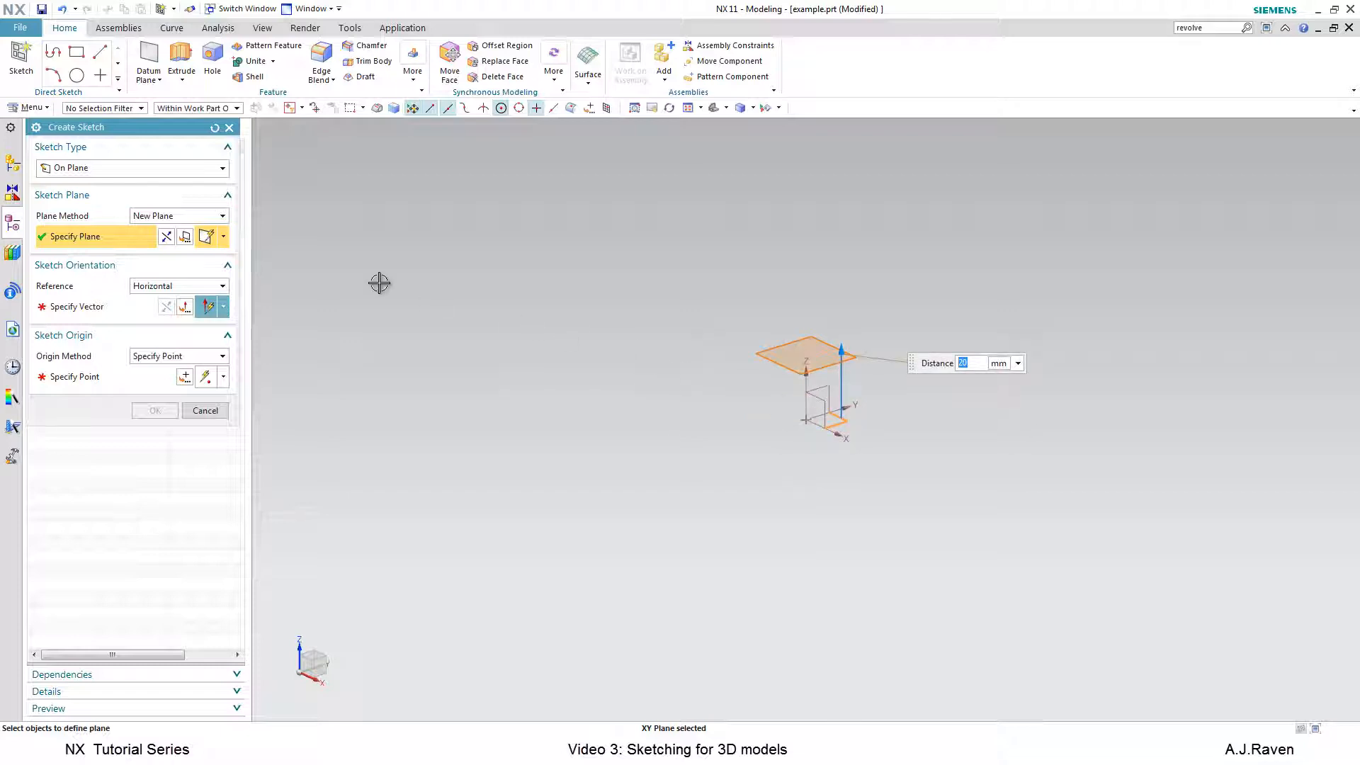
Set the plane method back to Inferred and create the sketch on the XY plane of the datum coordinate system.
{"action": "left_click", "coordinate": [221, 216]}
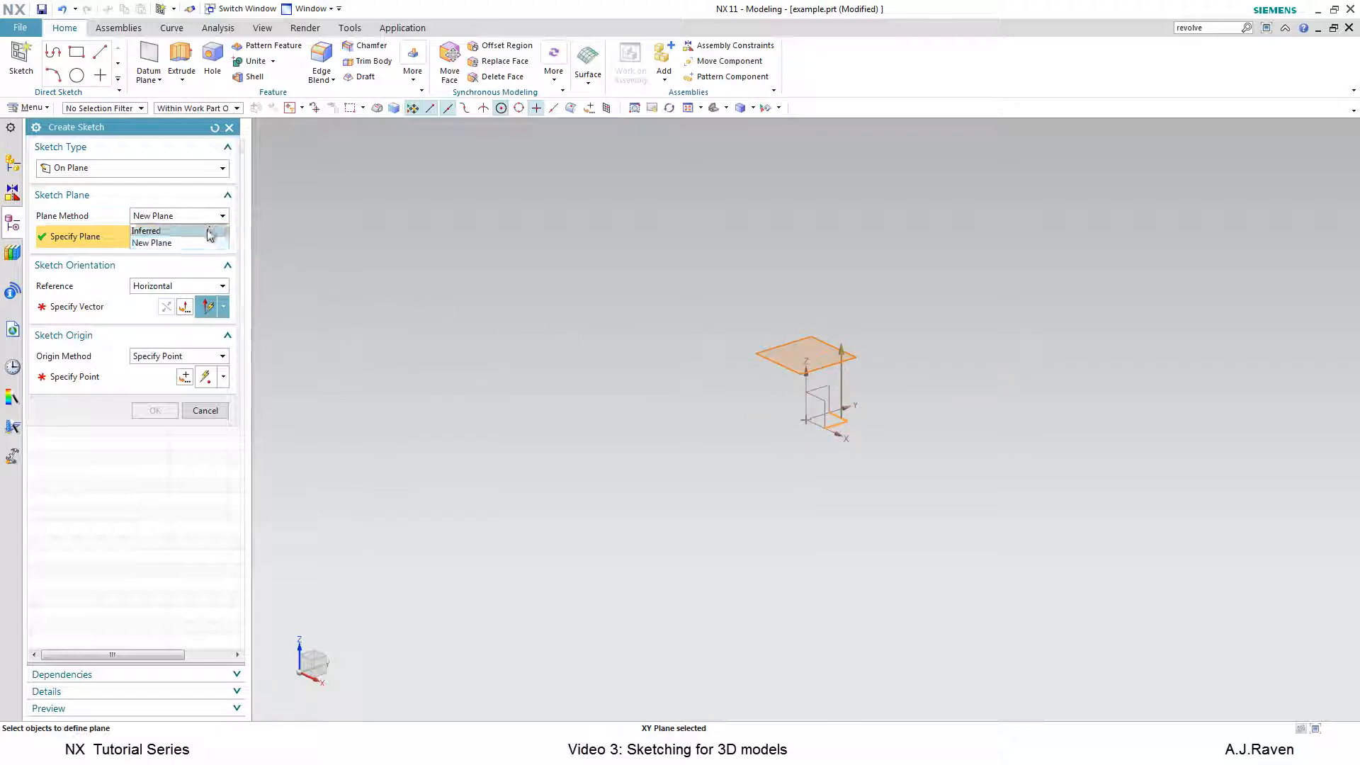
{"action": "left_click", "coordinate": [207, 232]}
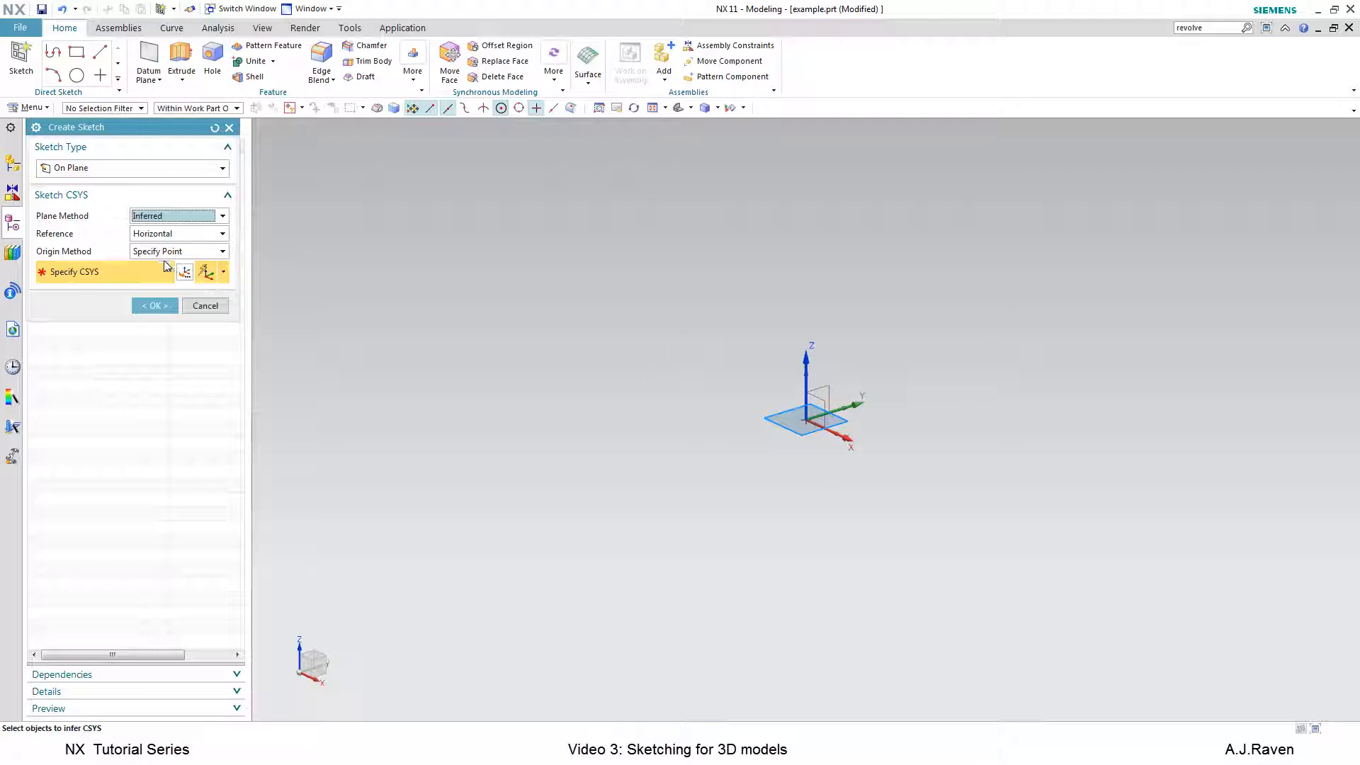
{"action": "left_click", "coordinate": [841, 421]}
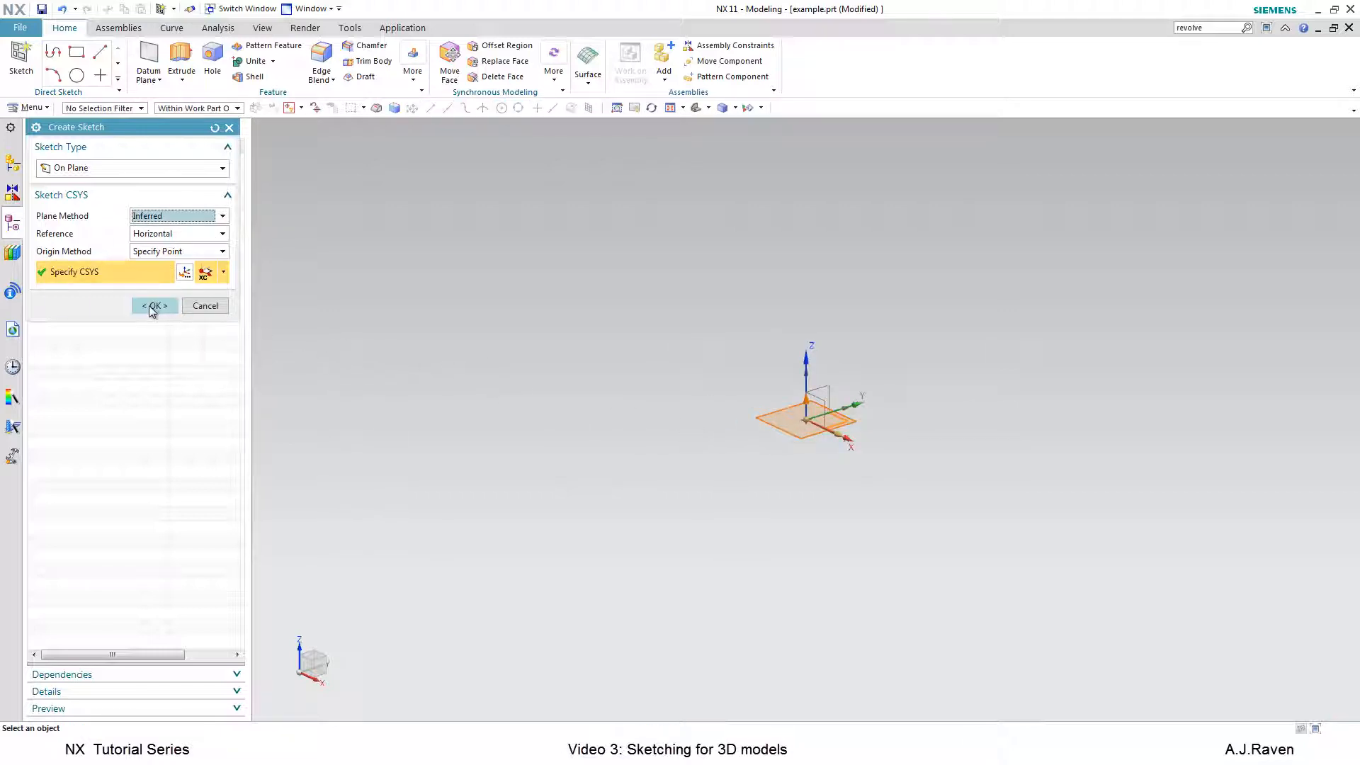
{"action": "left_click", "coordinate": [151, 309]}
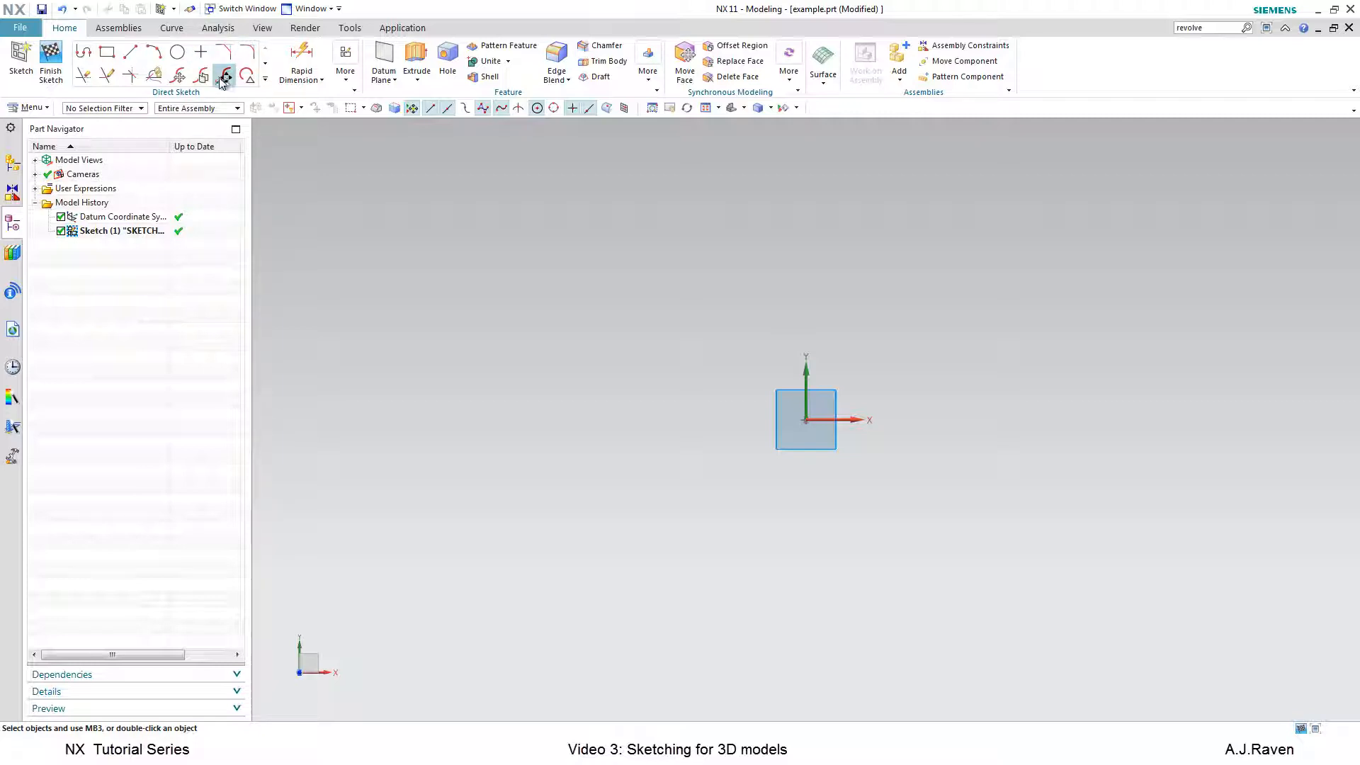
Sketch a Profile chain of four connected lines beside the origin, the first 30 mm and the last two about 45 and 46 mm long.
{"action": "left_click", "coordinate": [84, 54]}
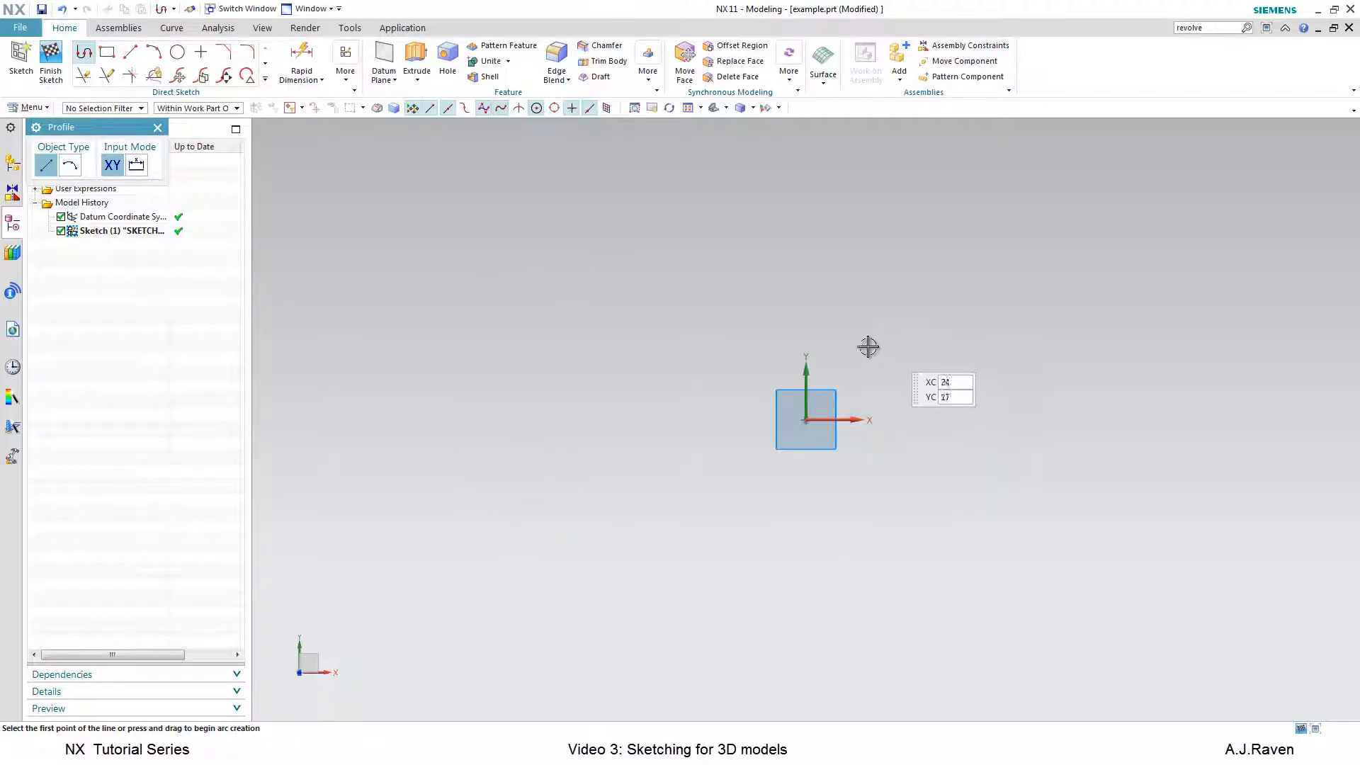
{"action": "left_click", "coordinate": [603, 266]}
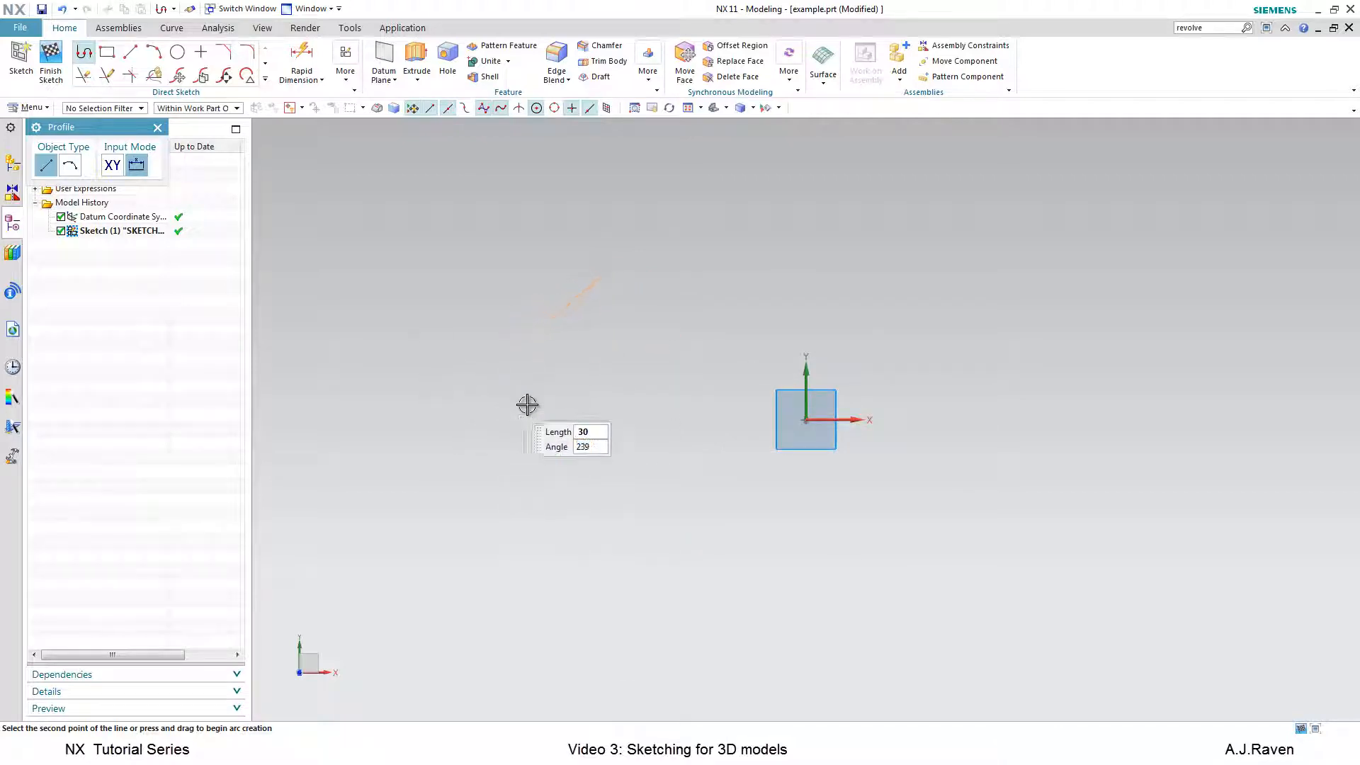
{"action": "left_click", "coordinate": [744, 336]}
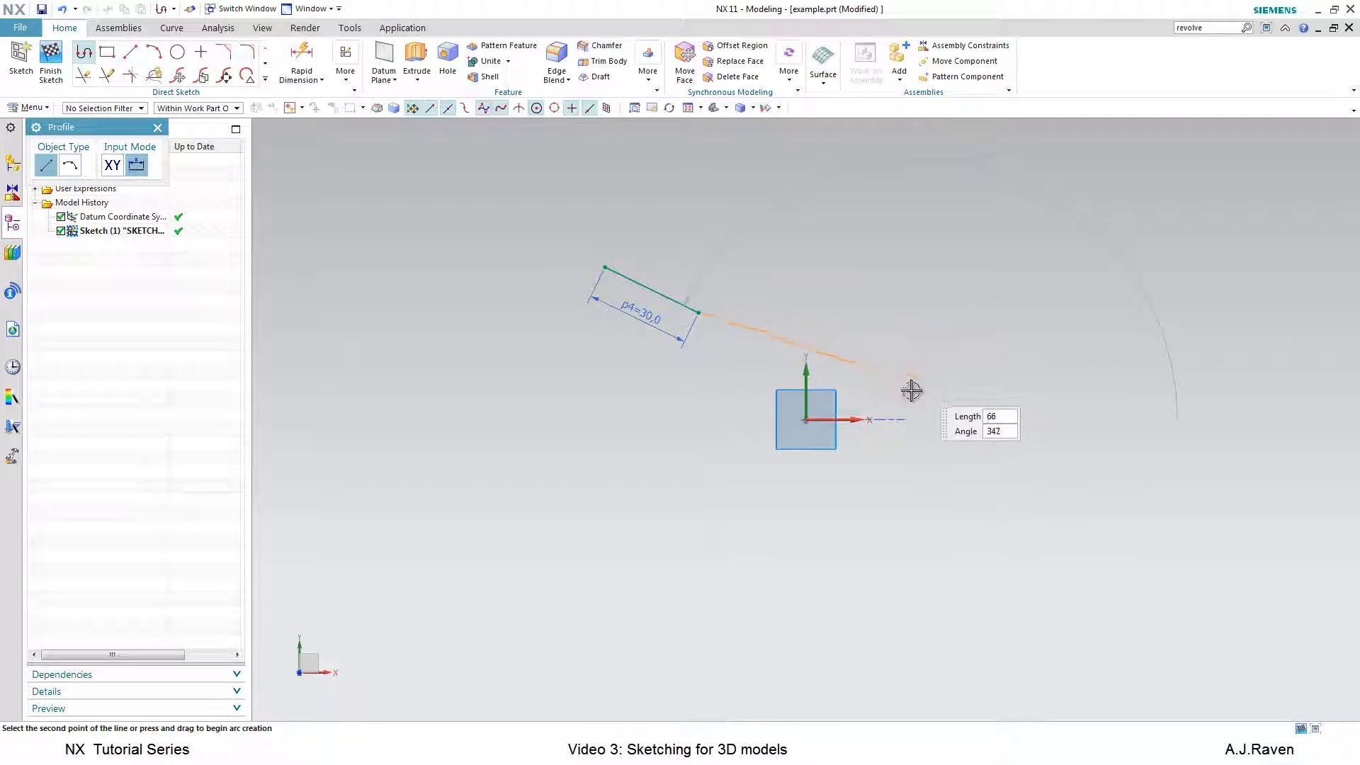
{"action": "left_click", "coordinate": [732, 457]}
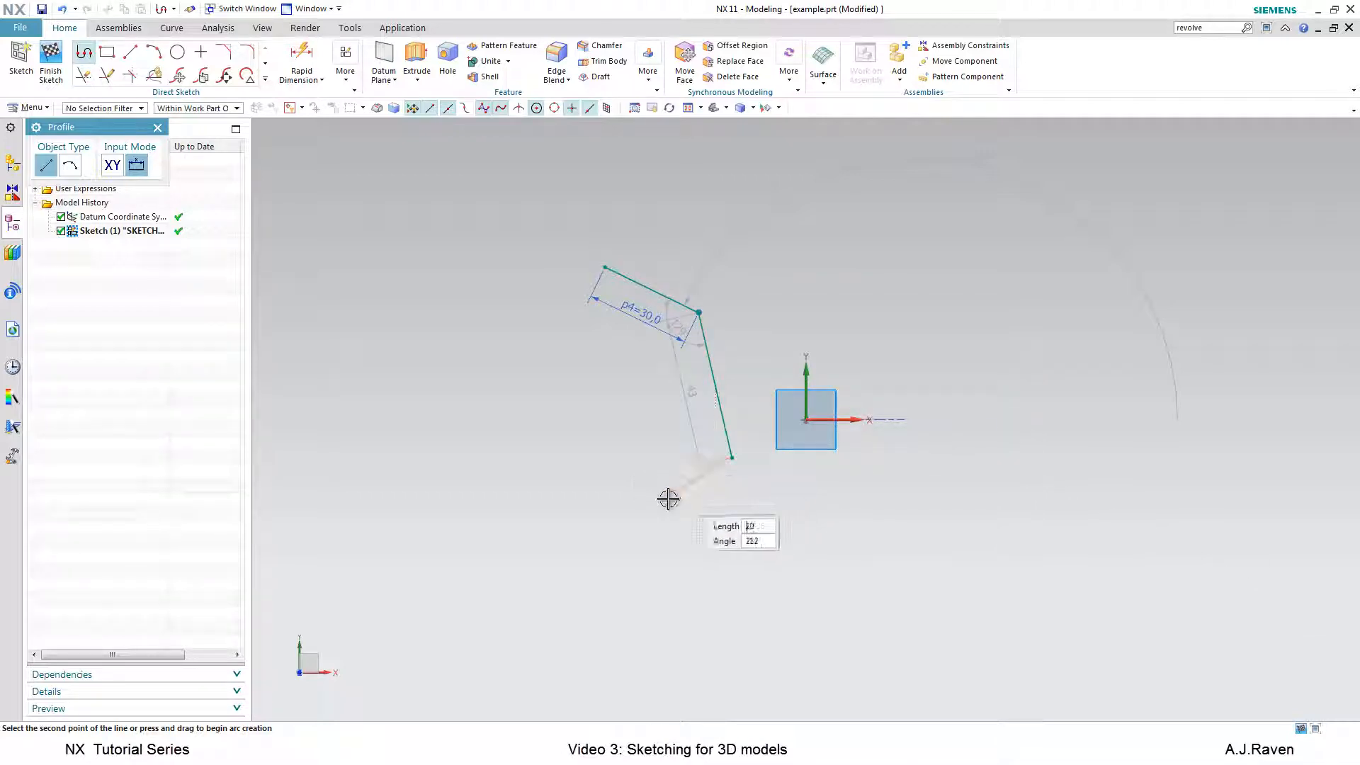
{"action": "left_click", "coordinate": [606, 546]}
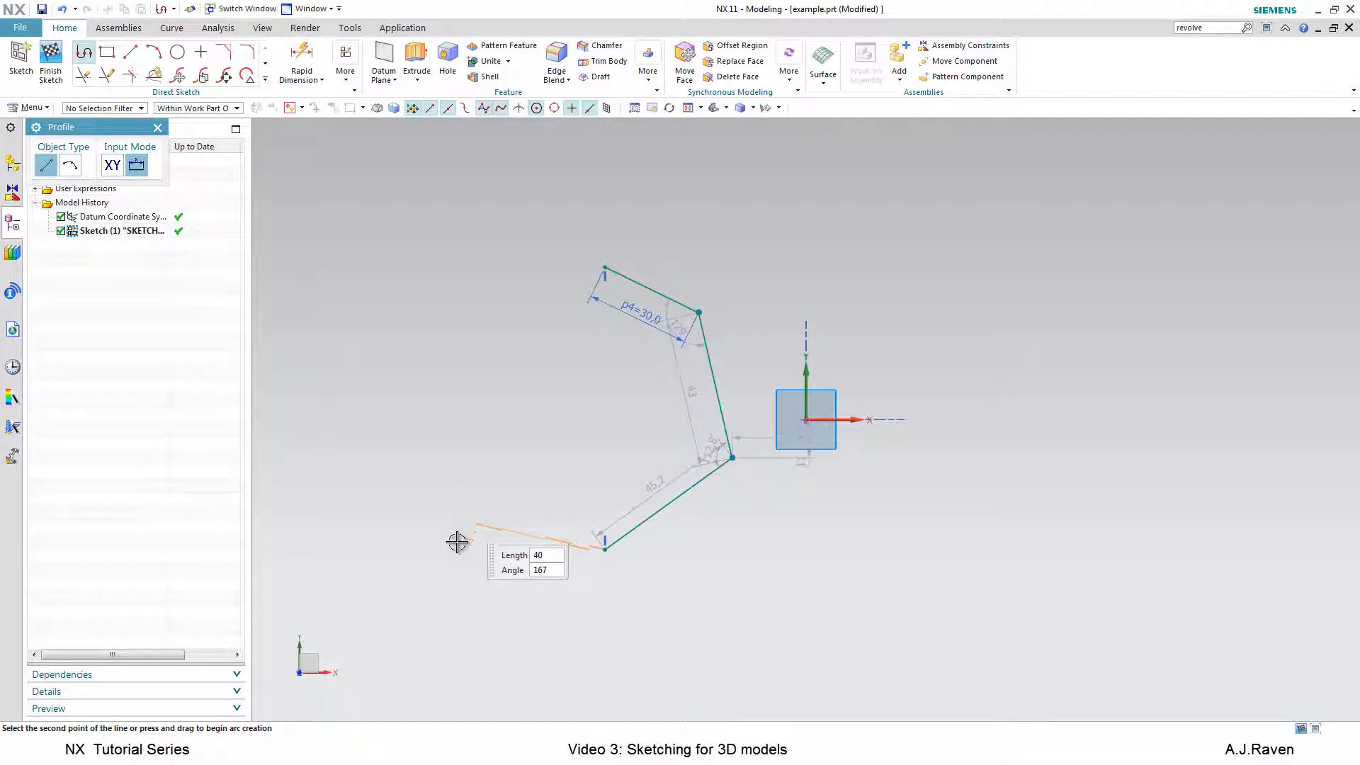
{"action": "left_click", "coordinate": [450, 584]}
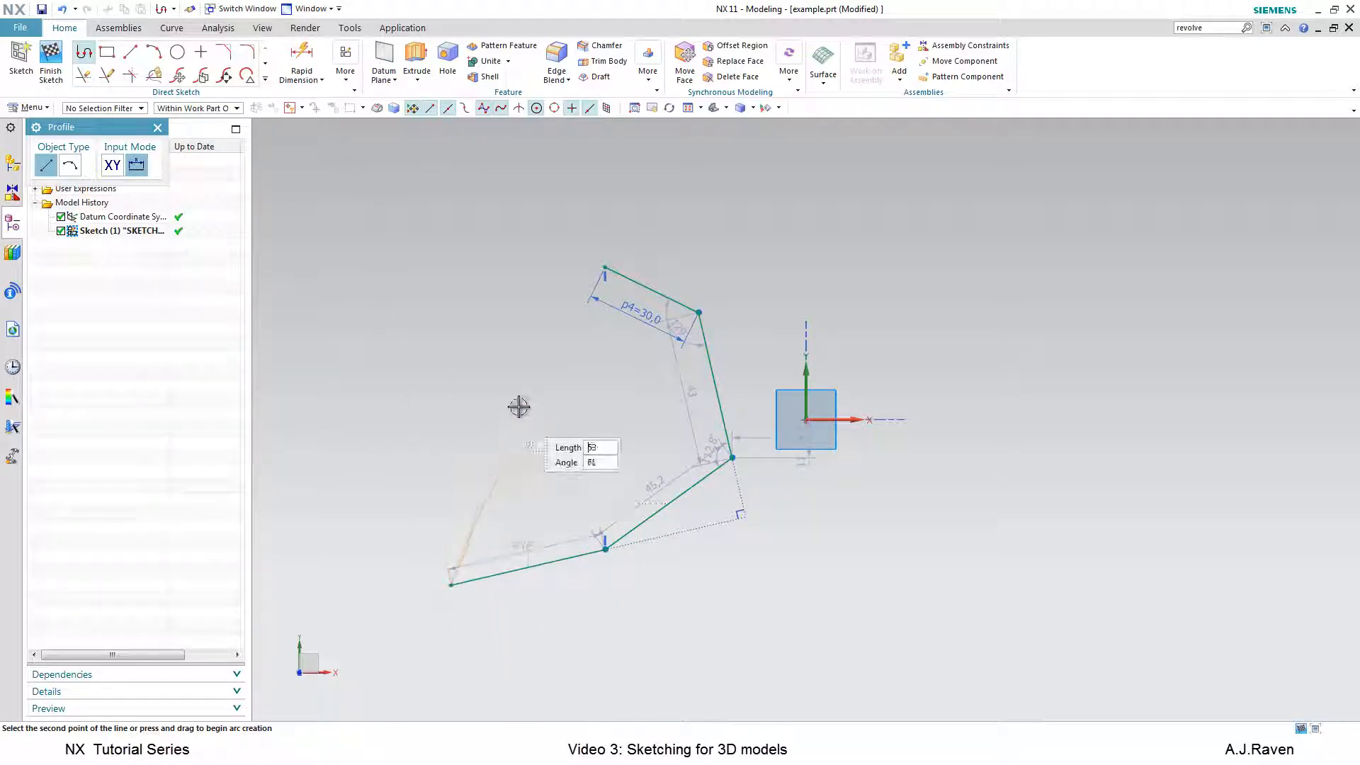
Continue the profile with a 20 mm radius arc and close it with a line back to the start point.
{"action": "left_click", "coordinate": [71, 167]}
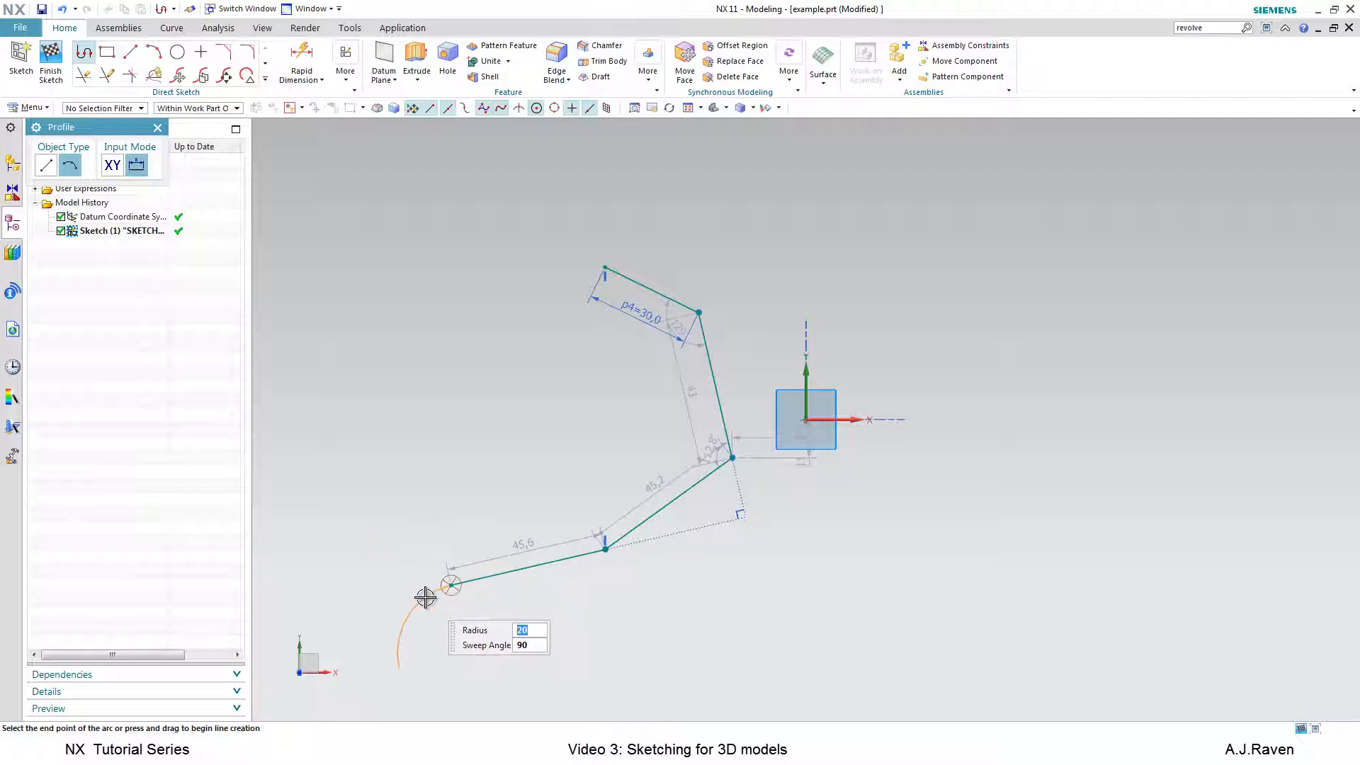
{"action": "left_click", "coordinate": [415, 544]}
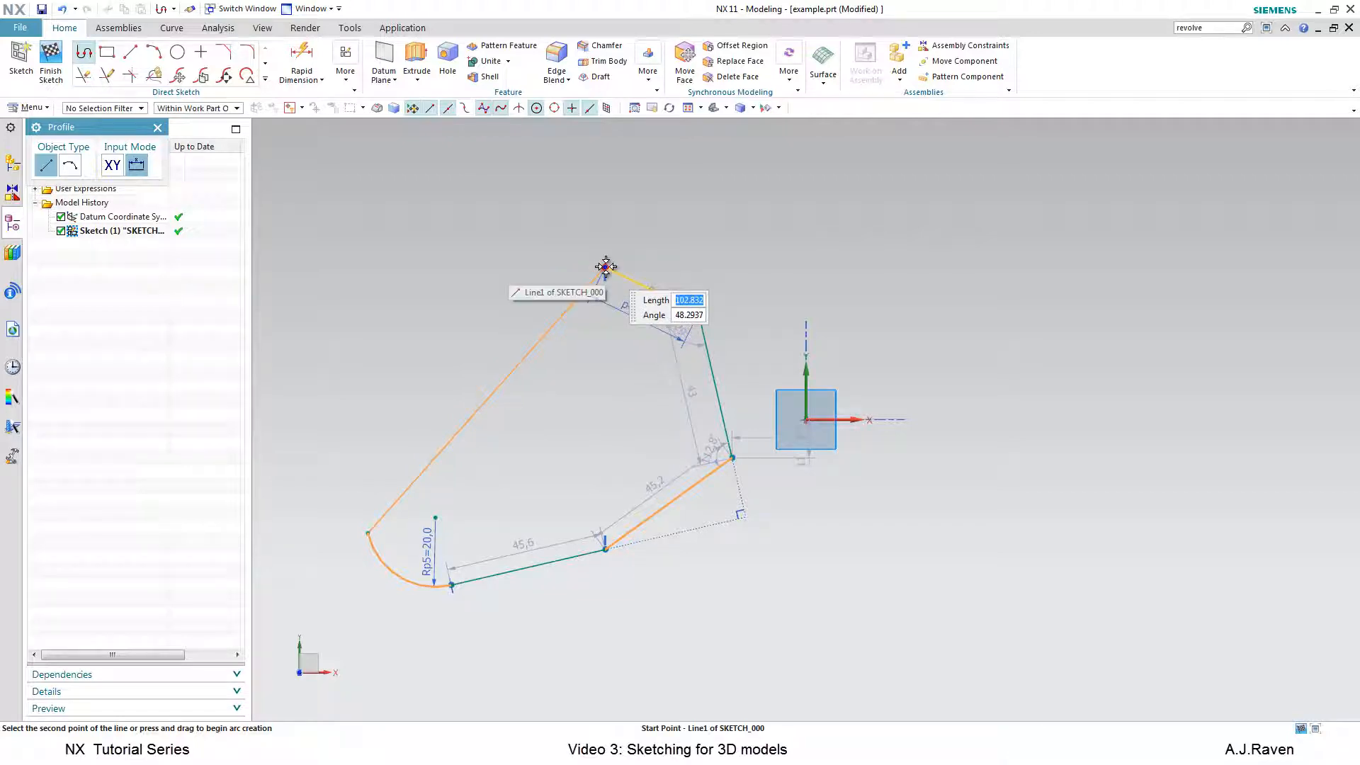
{"action": "mouse_move", "coordinate": [605, 267]}
{"action": "left_click", "coordinate": [682, 274]}
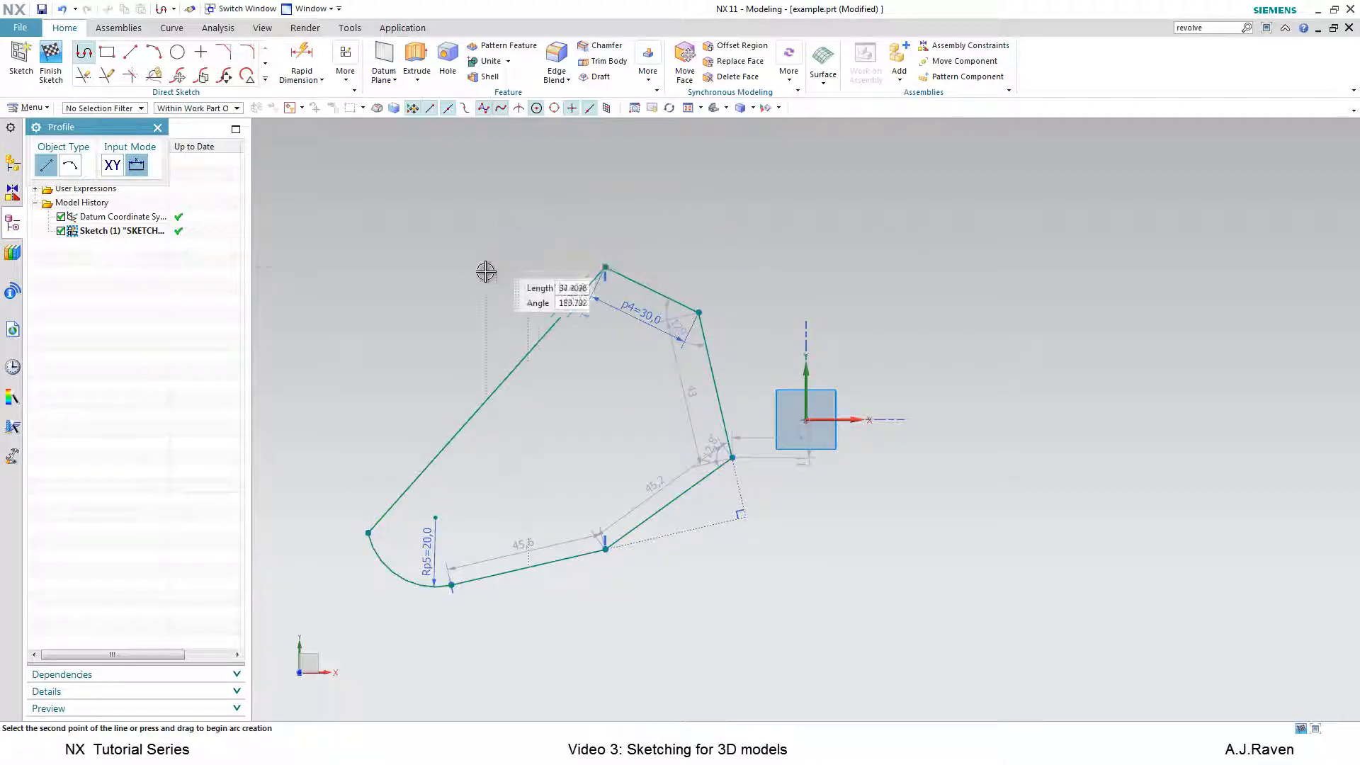
{"action": "key", "text": "Escape"}
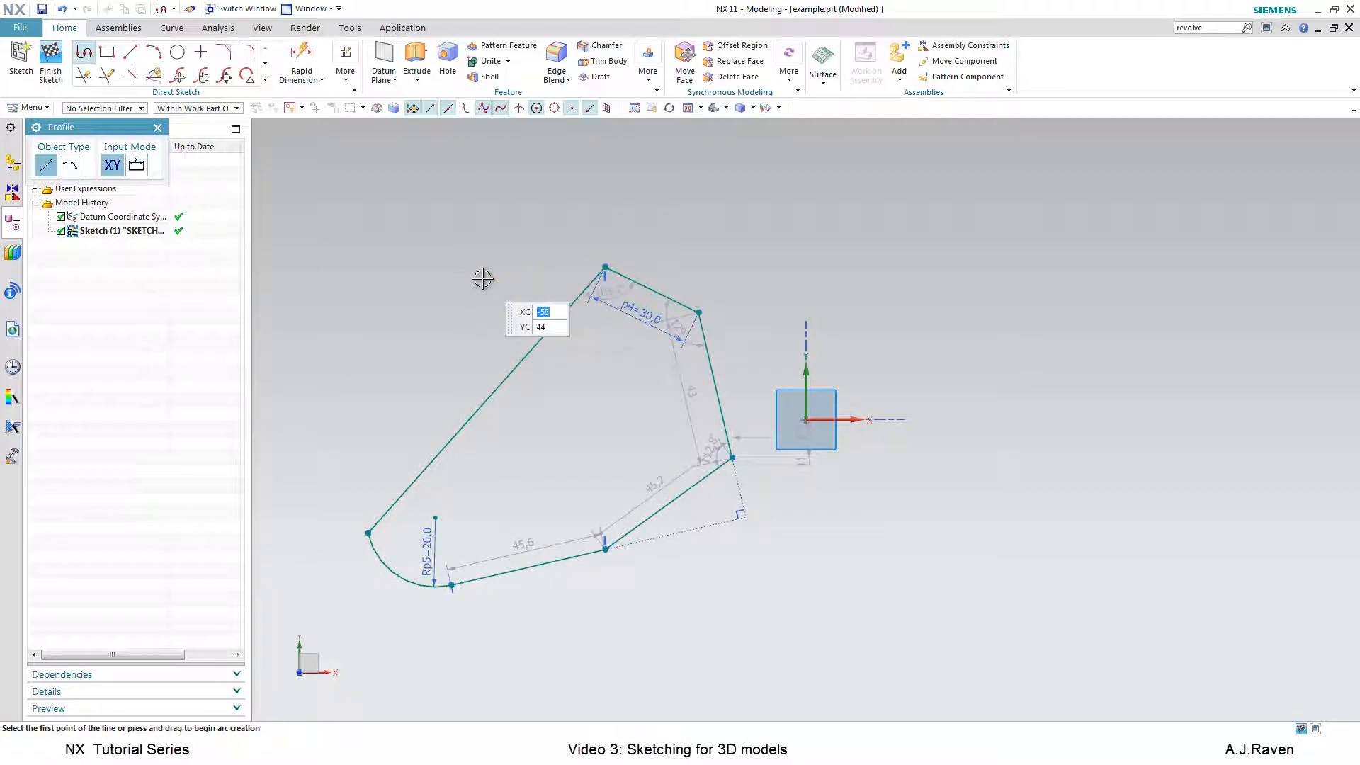
{"action": "left_click", "coordinate": [157, 129]}
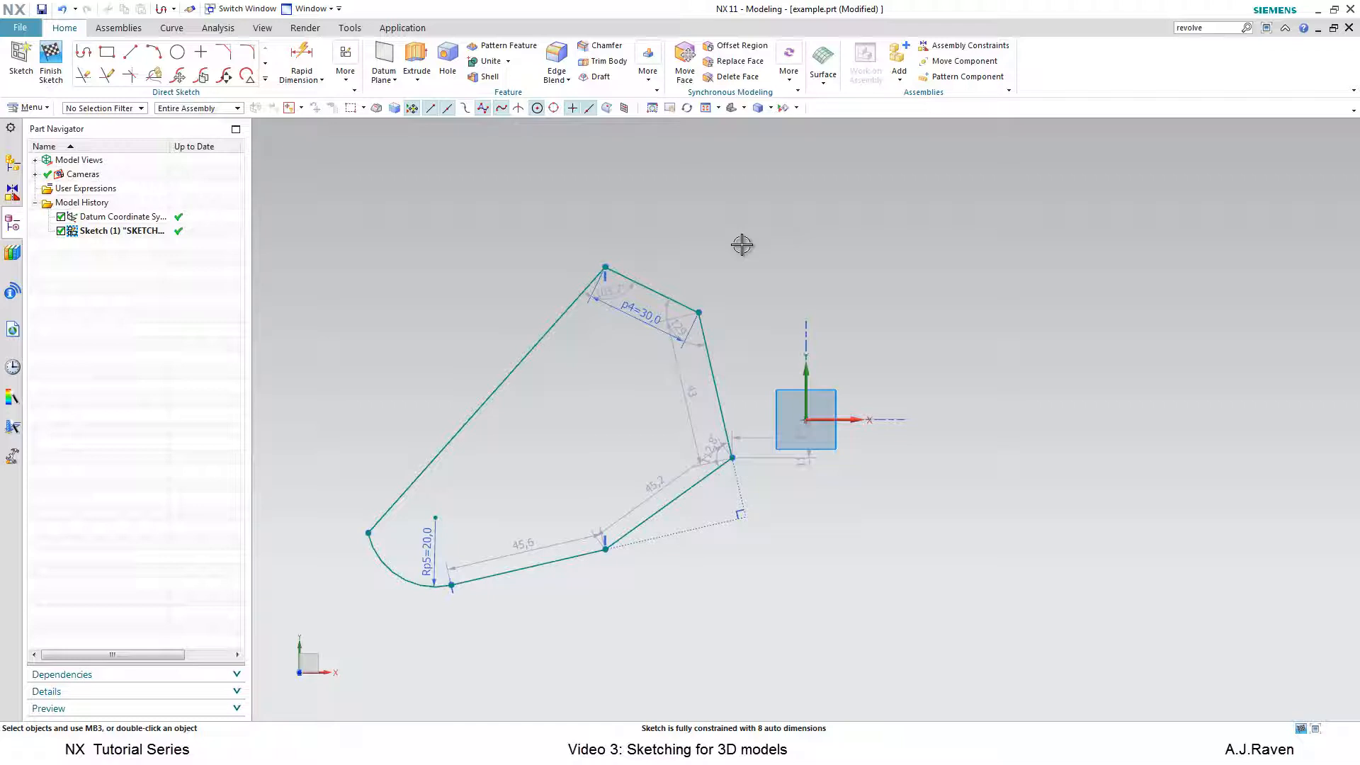
Undo the entire closed profile so the sketch is empty again.
{"action": "key", "text": "ctrl+z"}
{"action": "key", "text": "ctrl+z"}
{"action": "key", "text": "ctrl+z"}
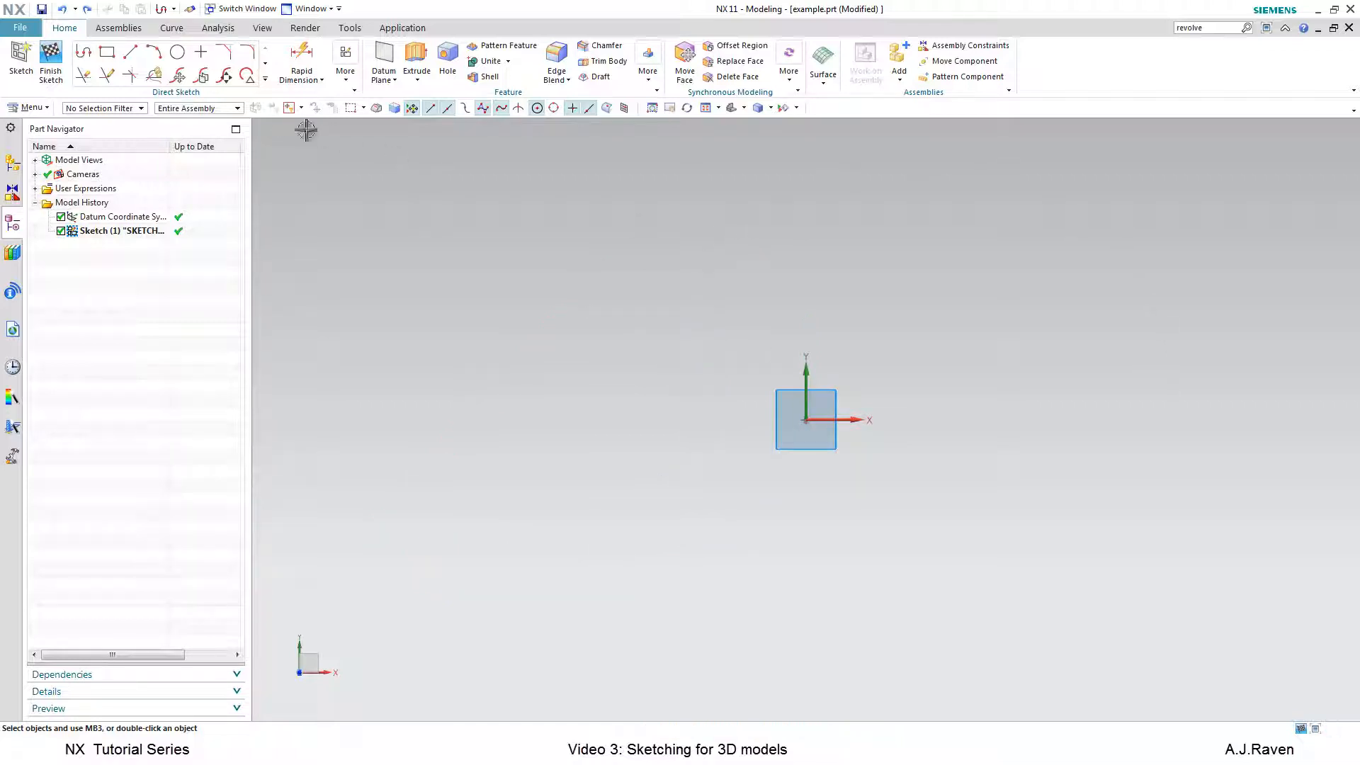
Draw two separate, slightly sloping lines about 50 mm and 48 mm long on the negative X side, above the X axis.
{"action": "left_click", "coordinate": [130, 51]}
{"action": "left_click", "coordinate": [414, 274]}
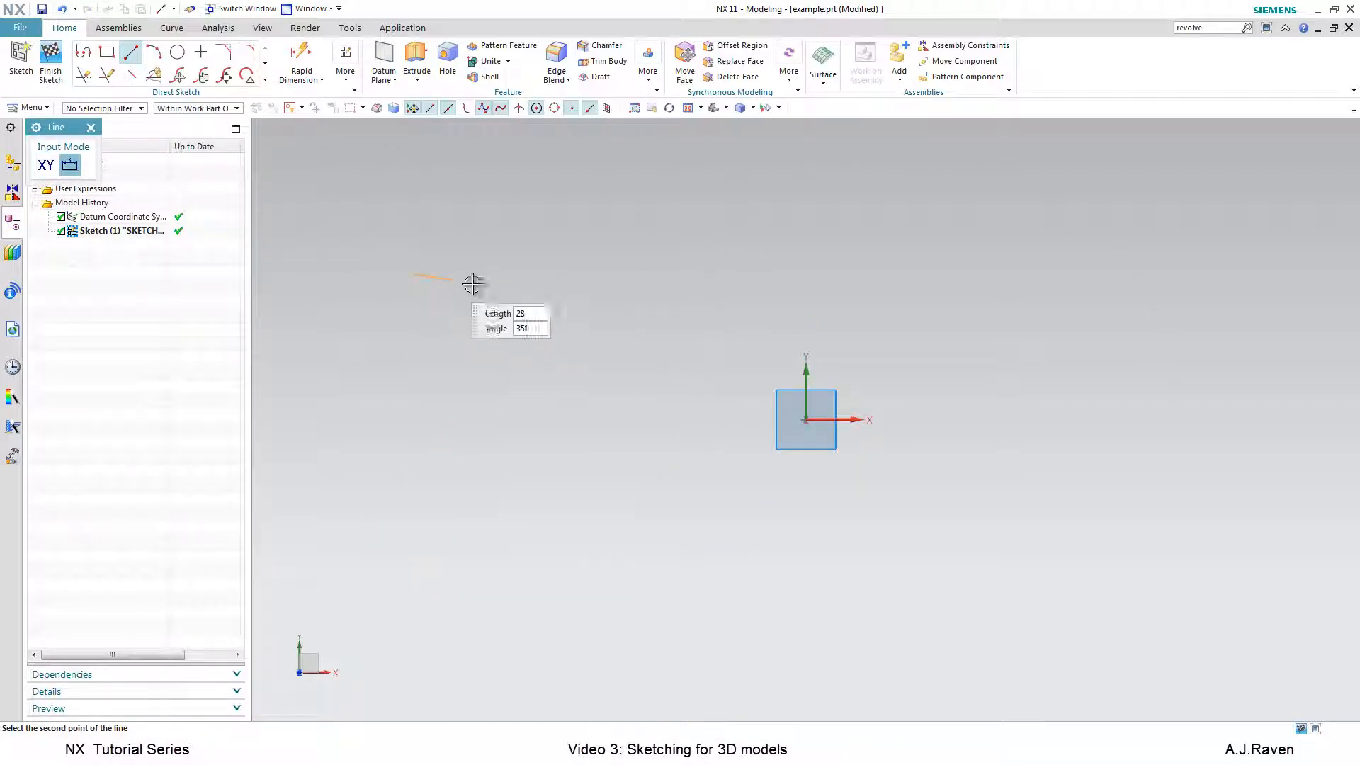
{"action": "left_click", "coordinate": [586, 294]}
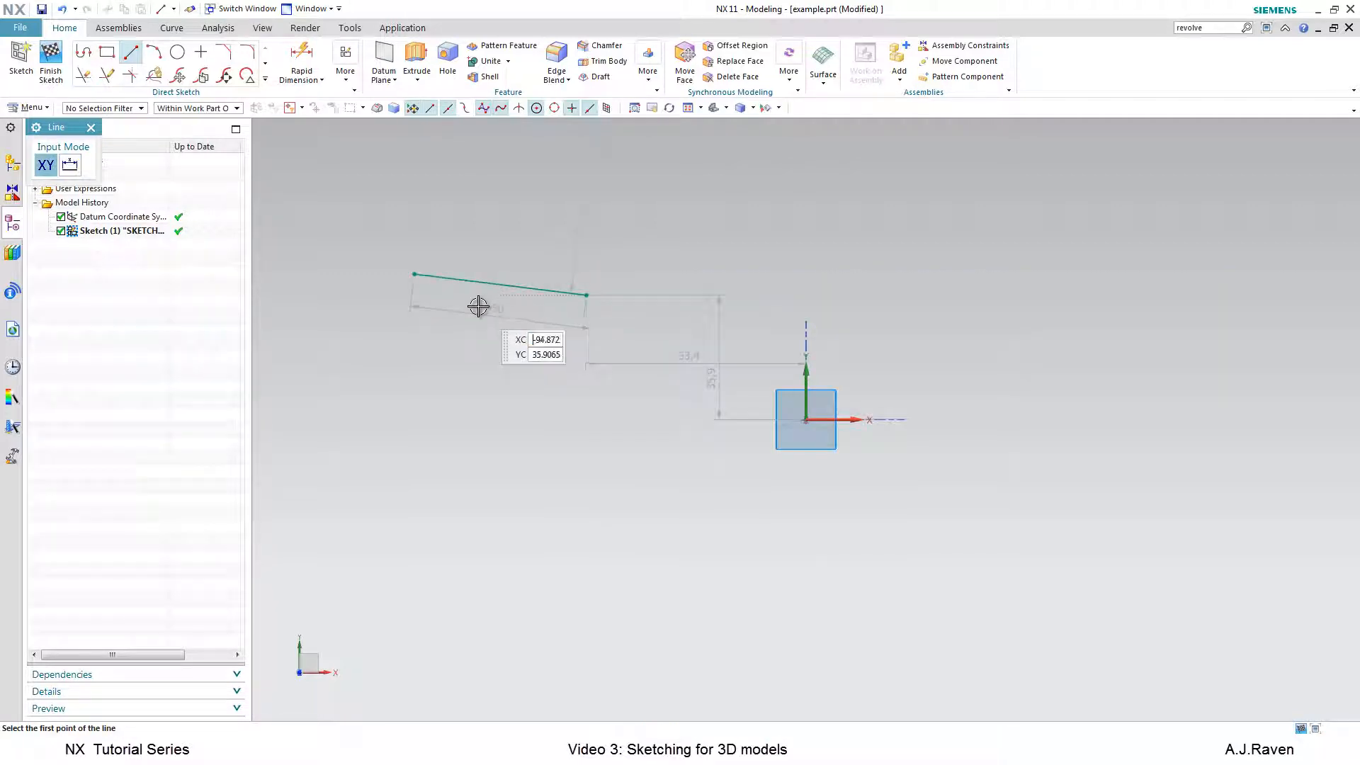
{"action": "left_click", "coordinate": [627, 326]}
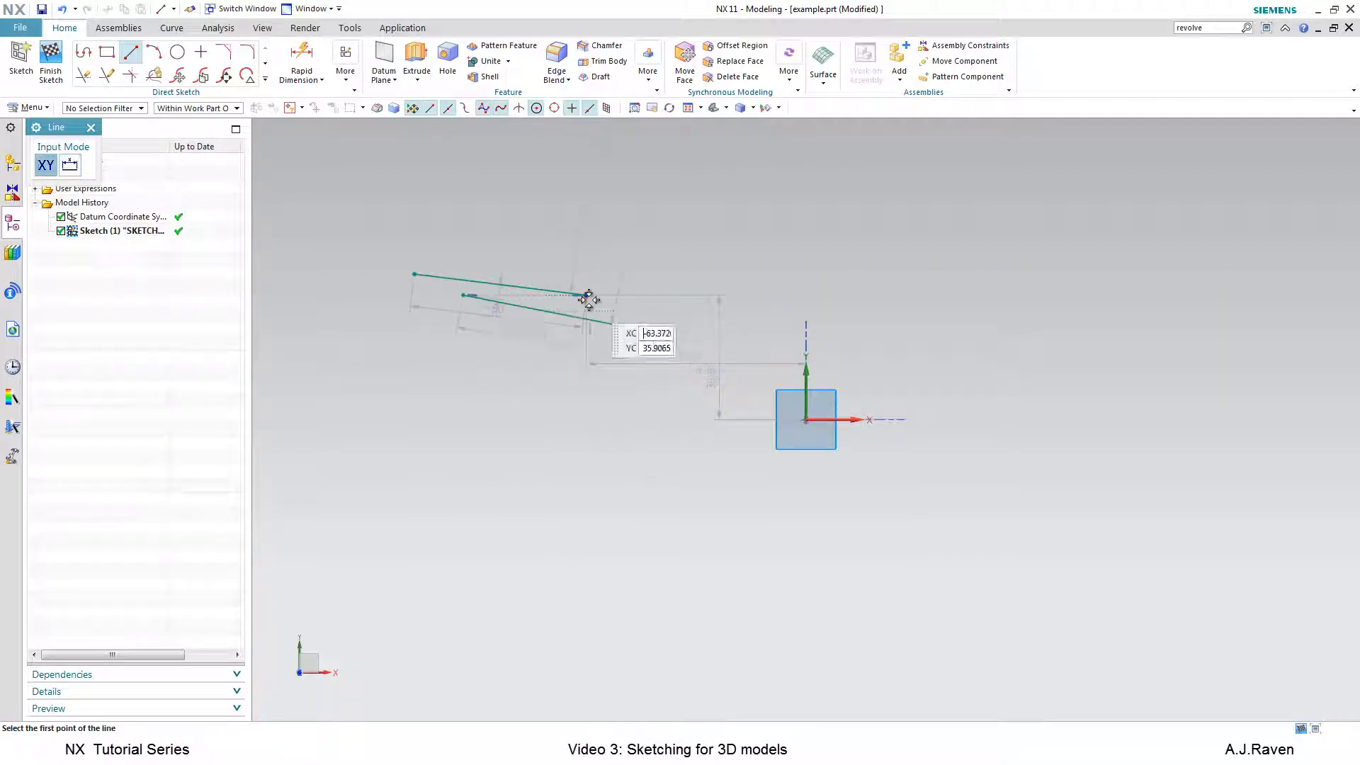
Undo the two sloping lines and try a horizontal line on the positive X side of the origin.
{"action": "scroll", "coordinate": [588, 297], "scroll_direction": "up", "scroll_amount": 5}
{"action": "scroll", "coordinate": [531, 306], "scroll_direction": "up", "scroll_amount": 6}
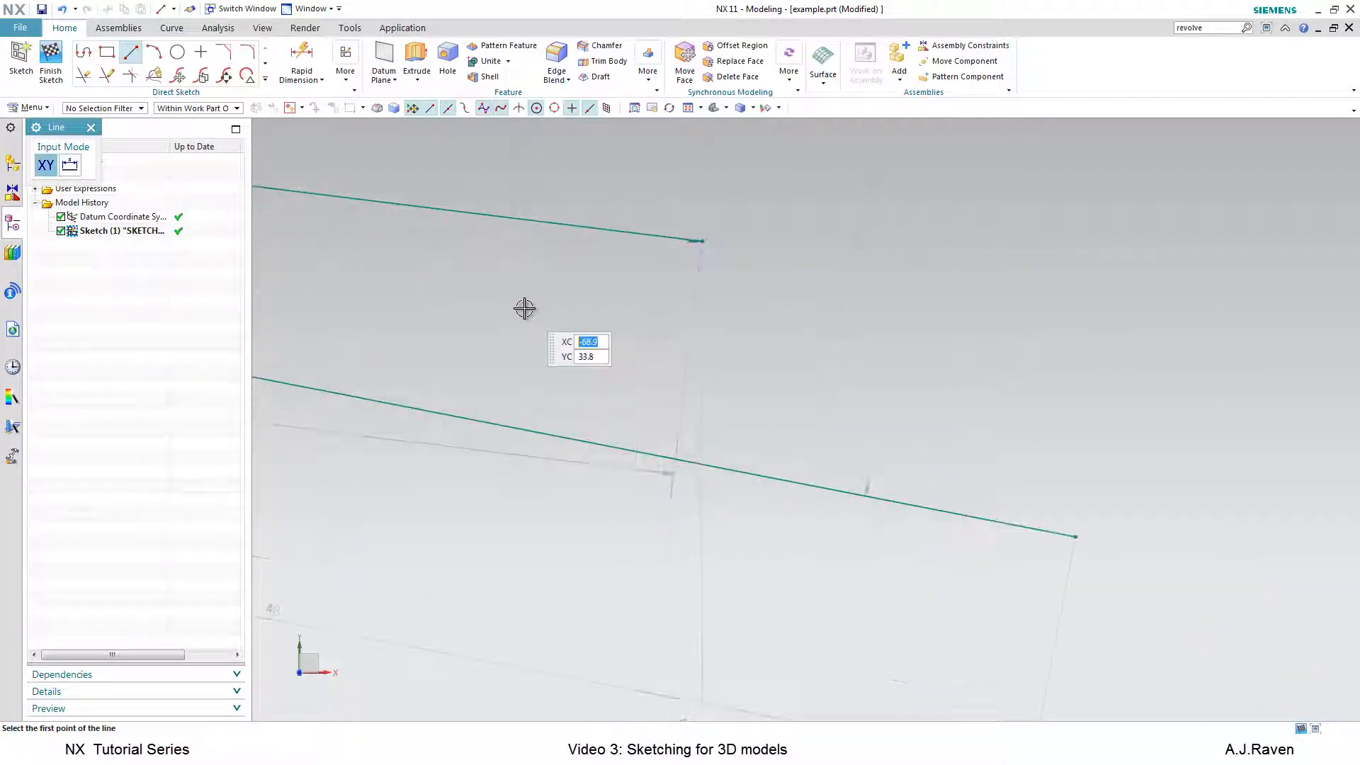
{"action": "scroll", "coordinate": [525, 308], "scroll_direction": "down", "scroll_amount": 10}
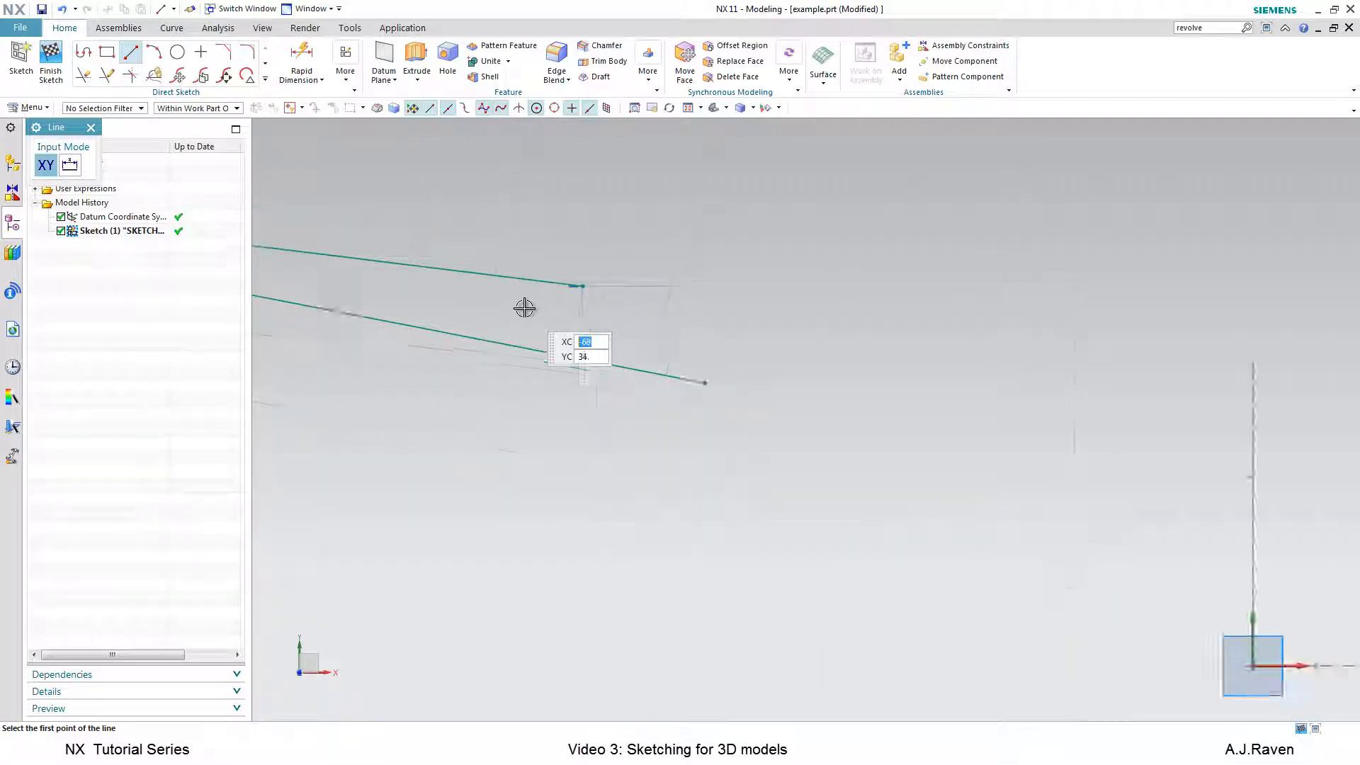
{"action": "scroll", "coordinate": [451, 315], "scroll_direction": "up", "scroll_amount": 7}
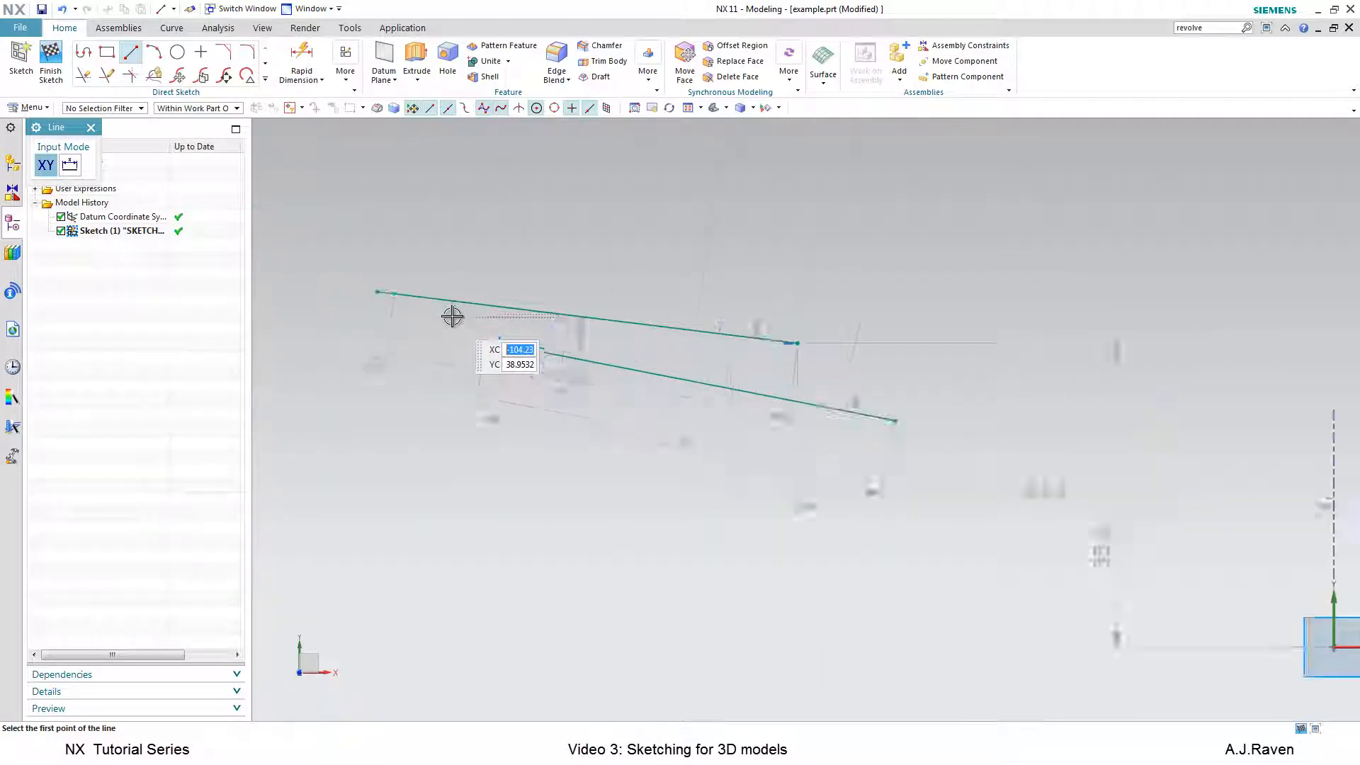
{"action": "scroll", "coordinate": [452, 316], "scroll_direction": "down", "scroll_amount": 7}
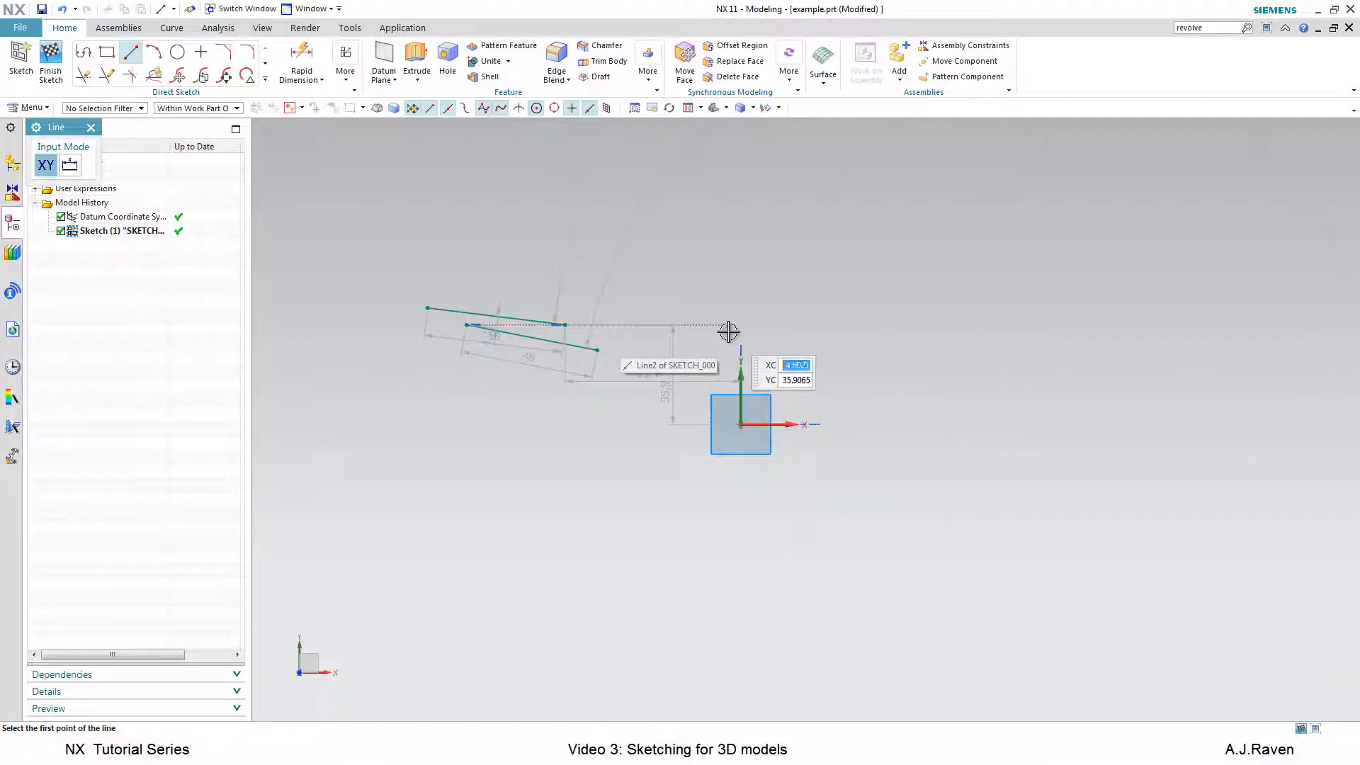
{"action": "key", "text": "ctrl+z"}
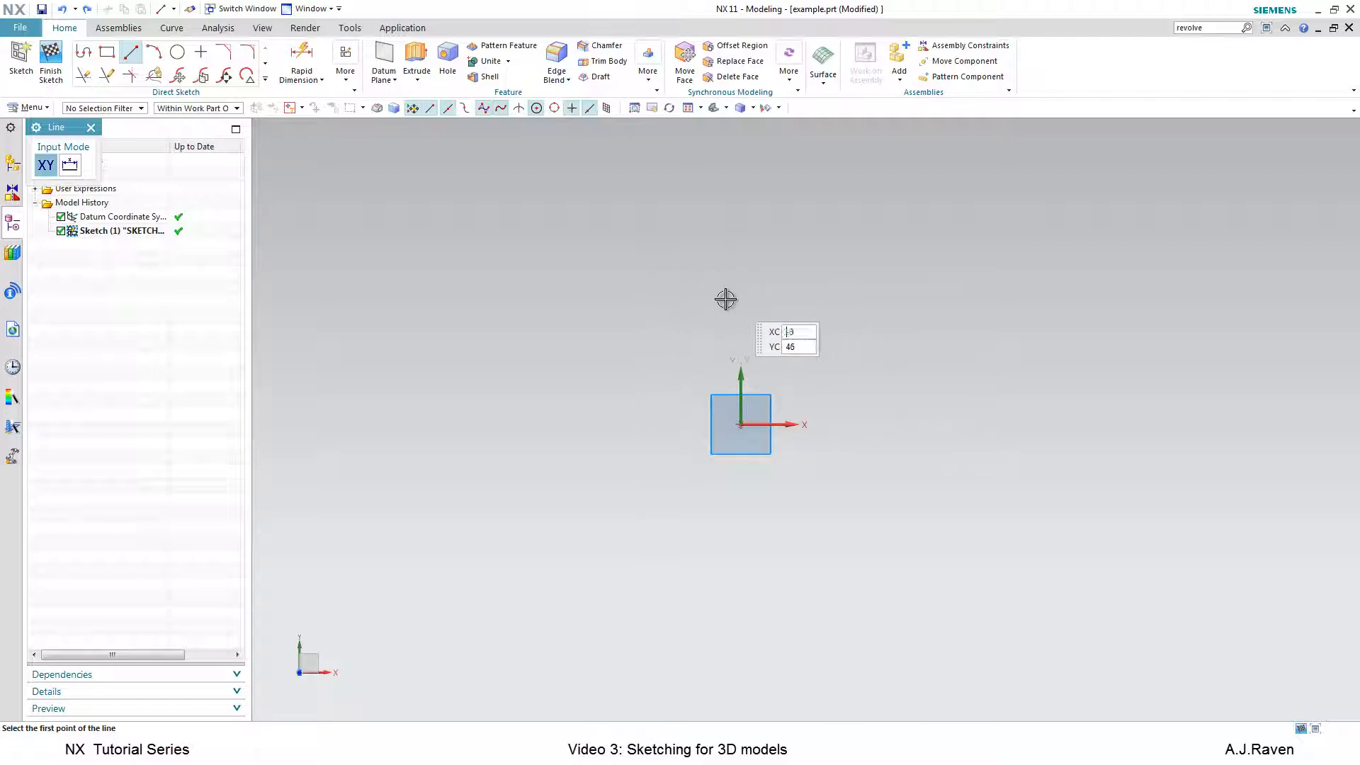
{"action": "left_click", "coordinate": [951, 313]}
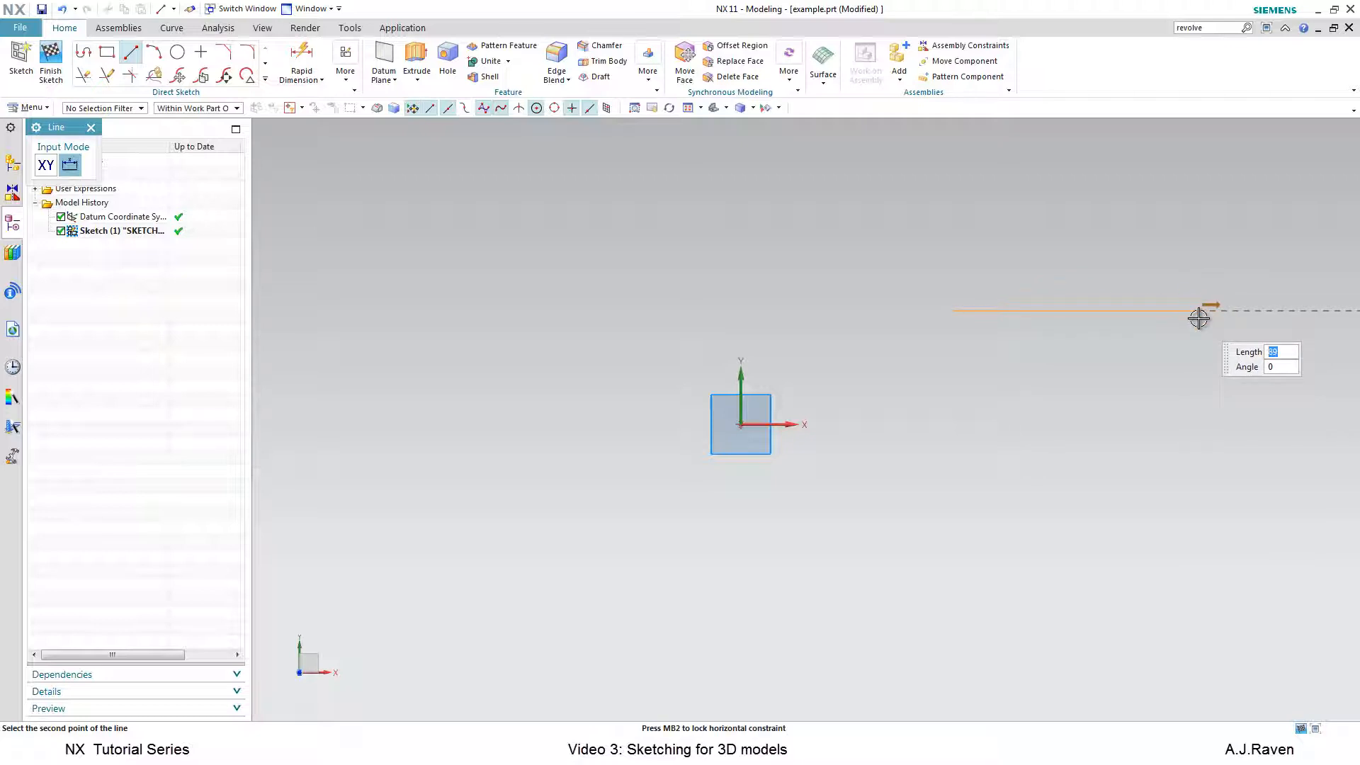
{"action": "key", "text": "Escape"}
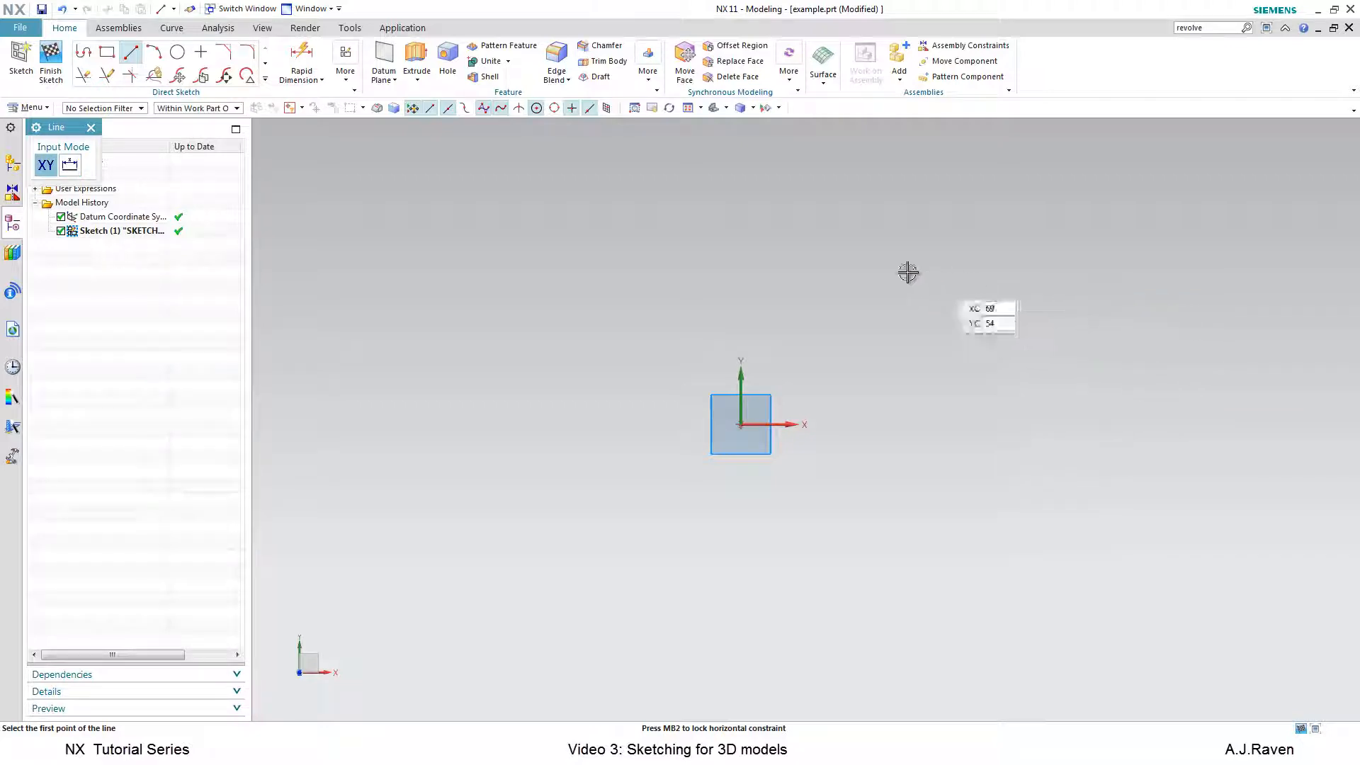
Review the Sketch Settings and Session Settings in the Sketch Preferences, including the snap angle, without changing anything.
{"action": "left_click", "coordinate": [41, 112]}
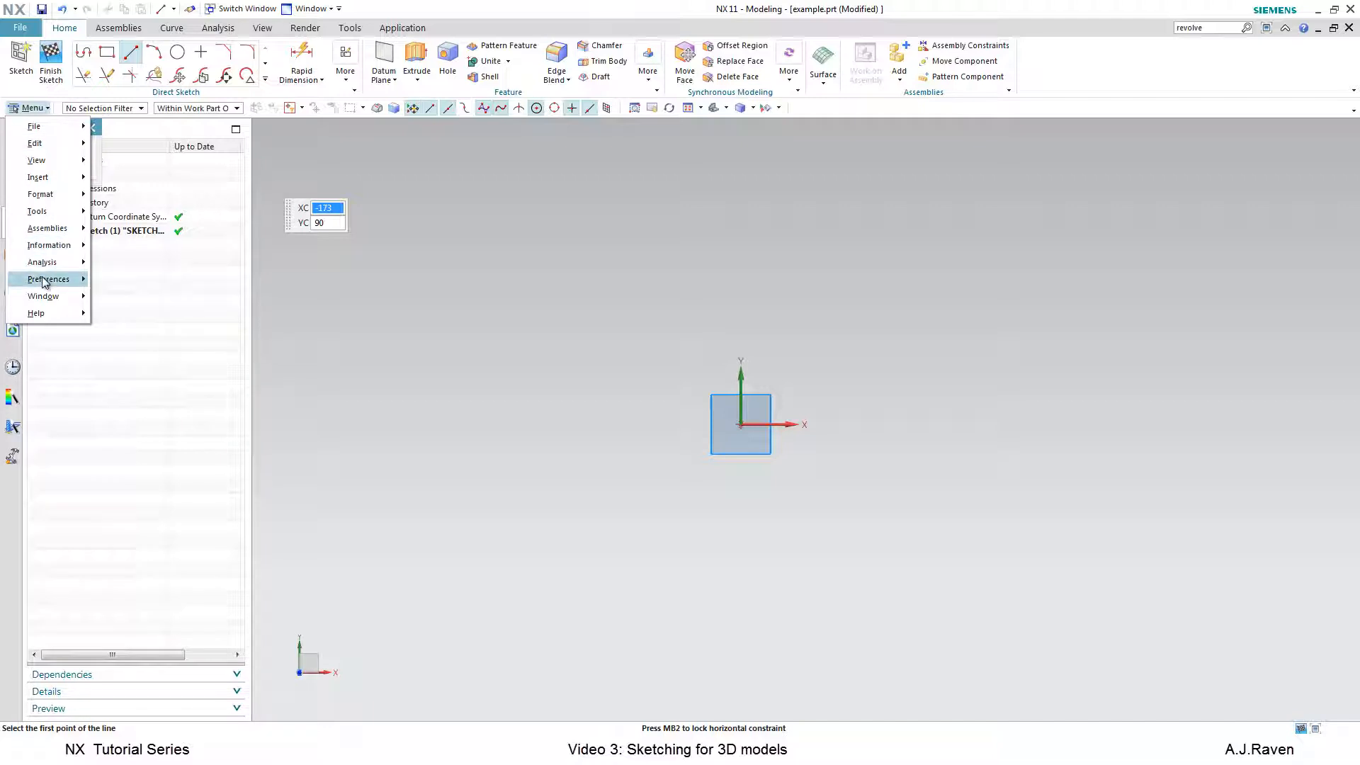
{"action": "mouse_move", "coordinate": [48, 279]}
{"action": "left_click", "coordinate": [119, 299]}
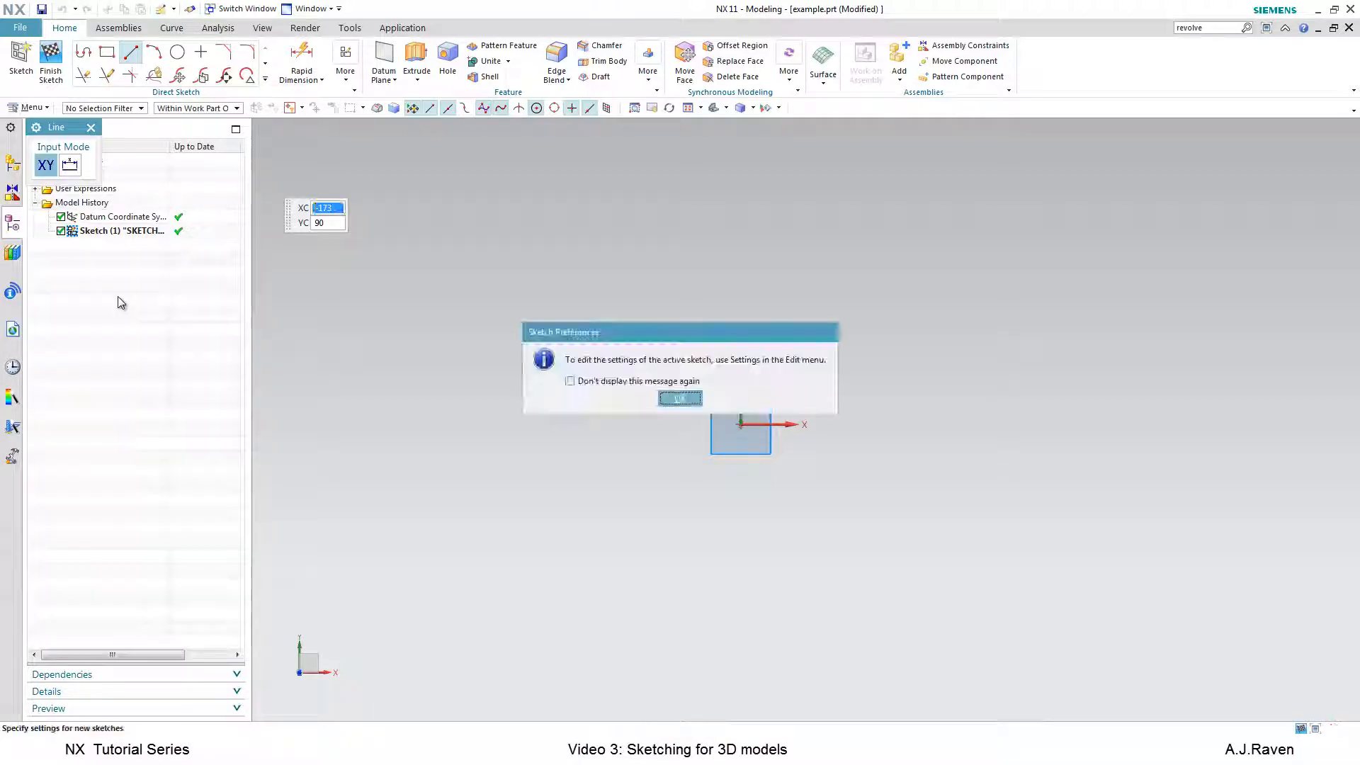
{"action": "left_click", "coordinate": [680, 400]}
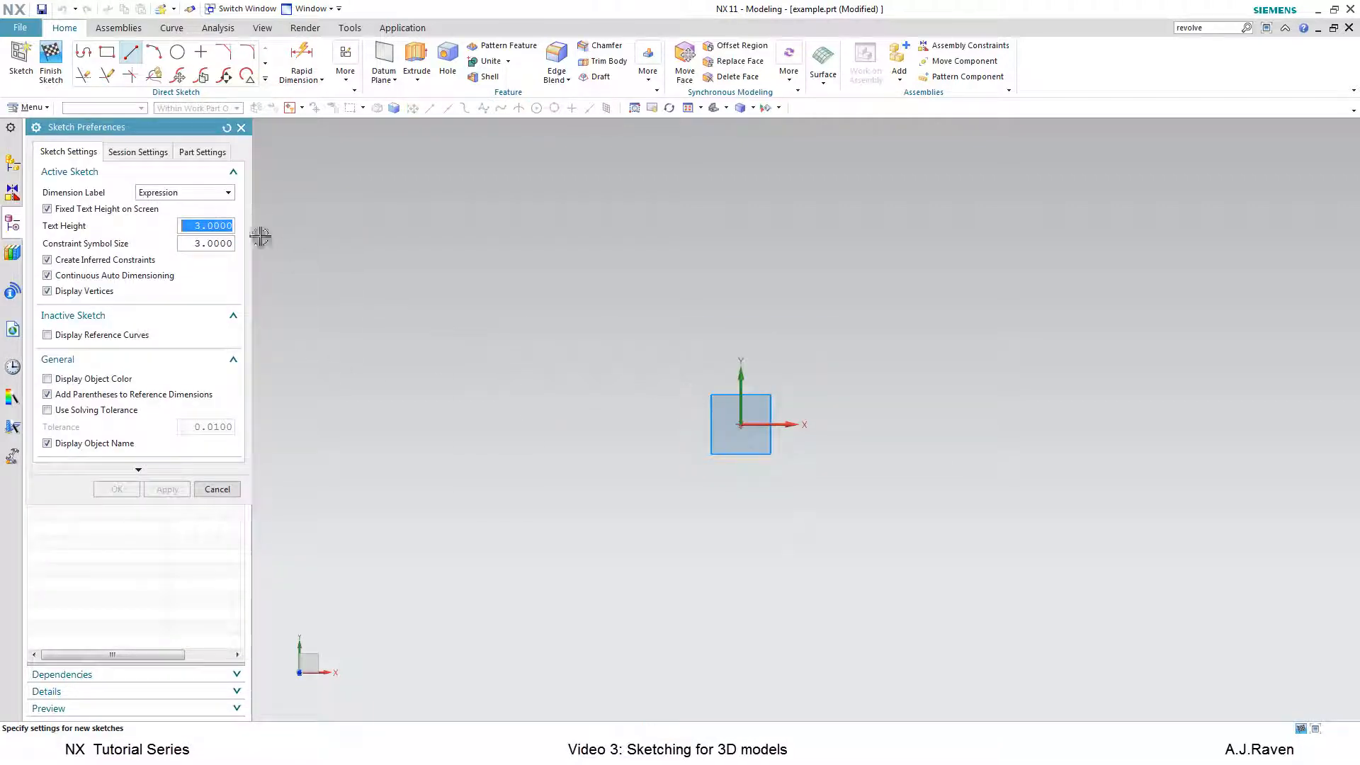
{"action": "left_click", "coordinate": [150, 156]}
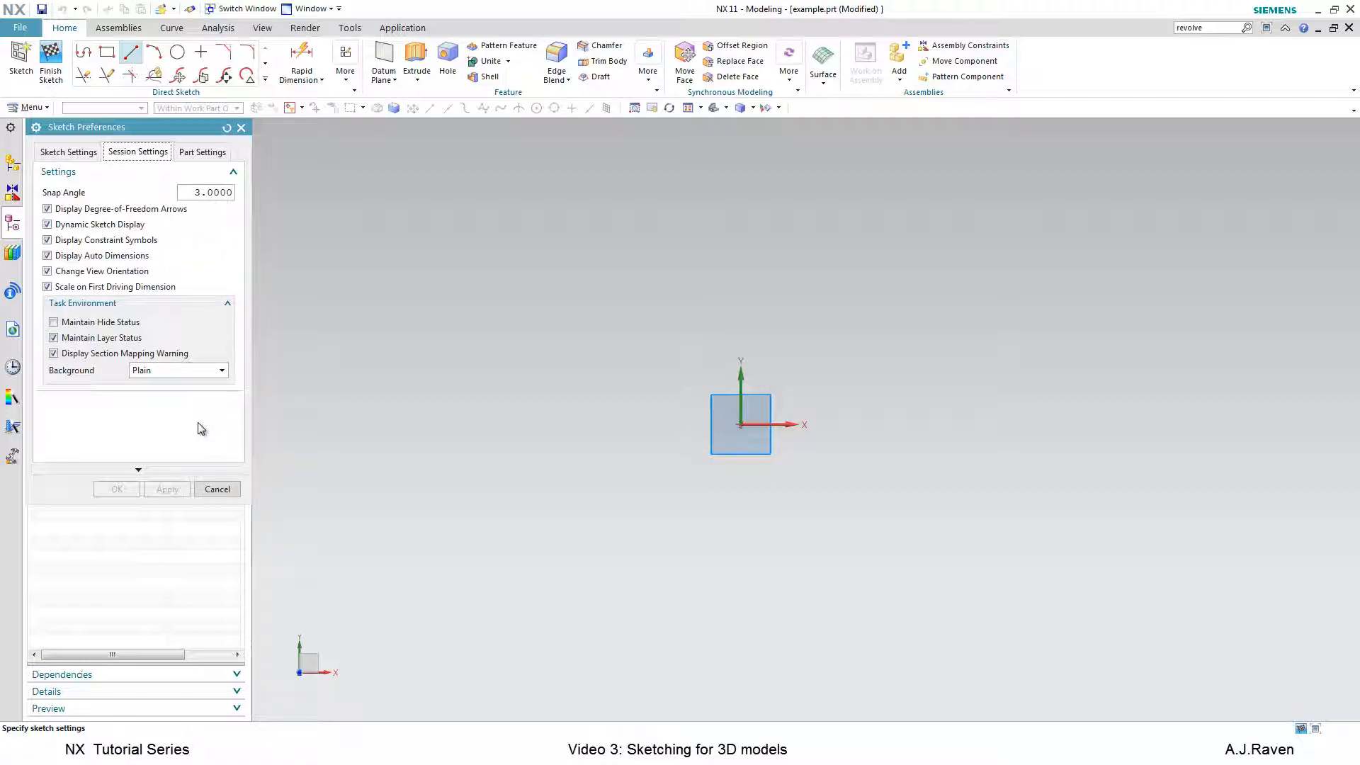
{"action": "left_click", "coordinate": [216, 488]}
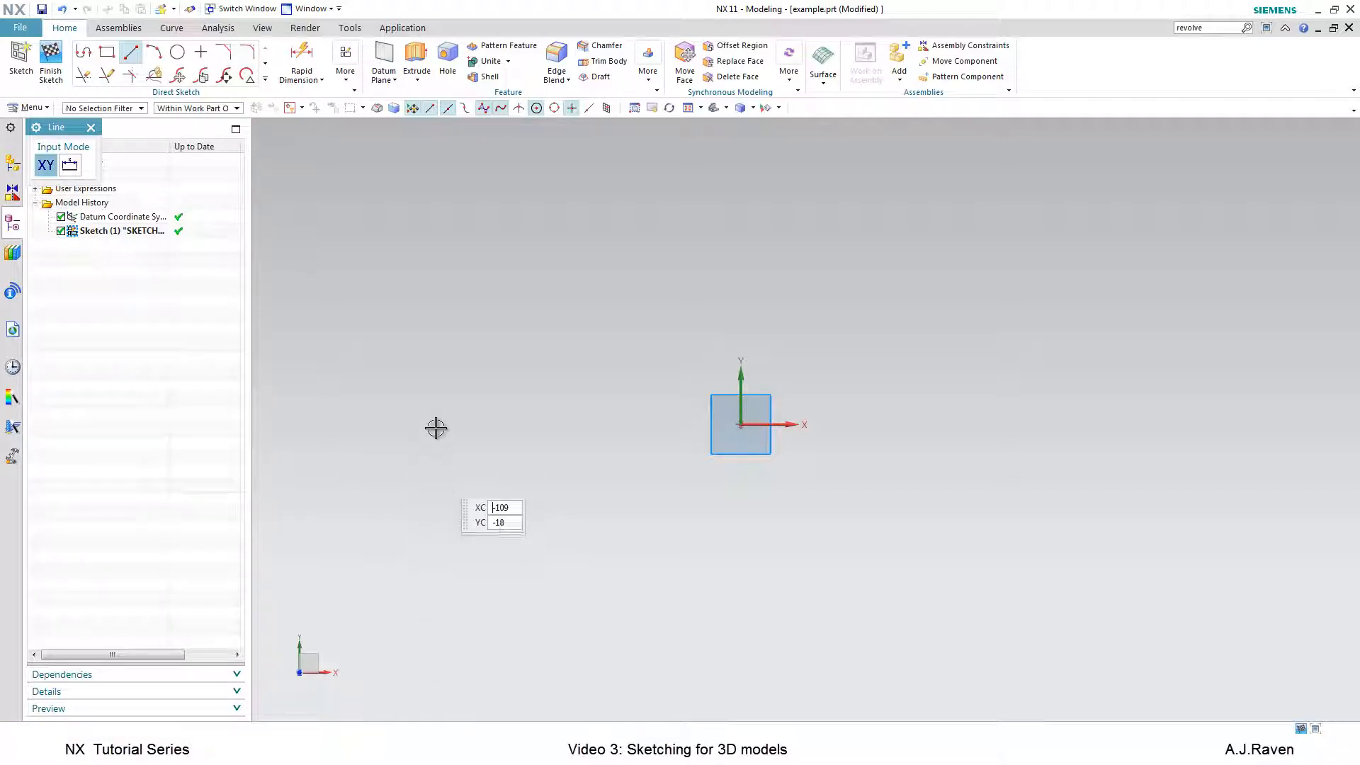
Sketch a two-point rectangle on the negative X side above the X axis and a three-point rectangle about 80.6 by 48 mm below it.
{"action": "left_click", "coordinate": [110, 60]}
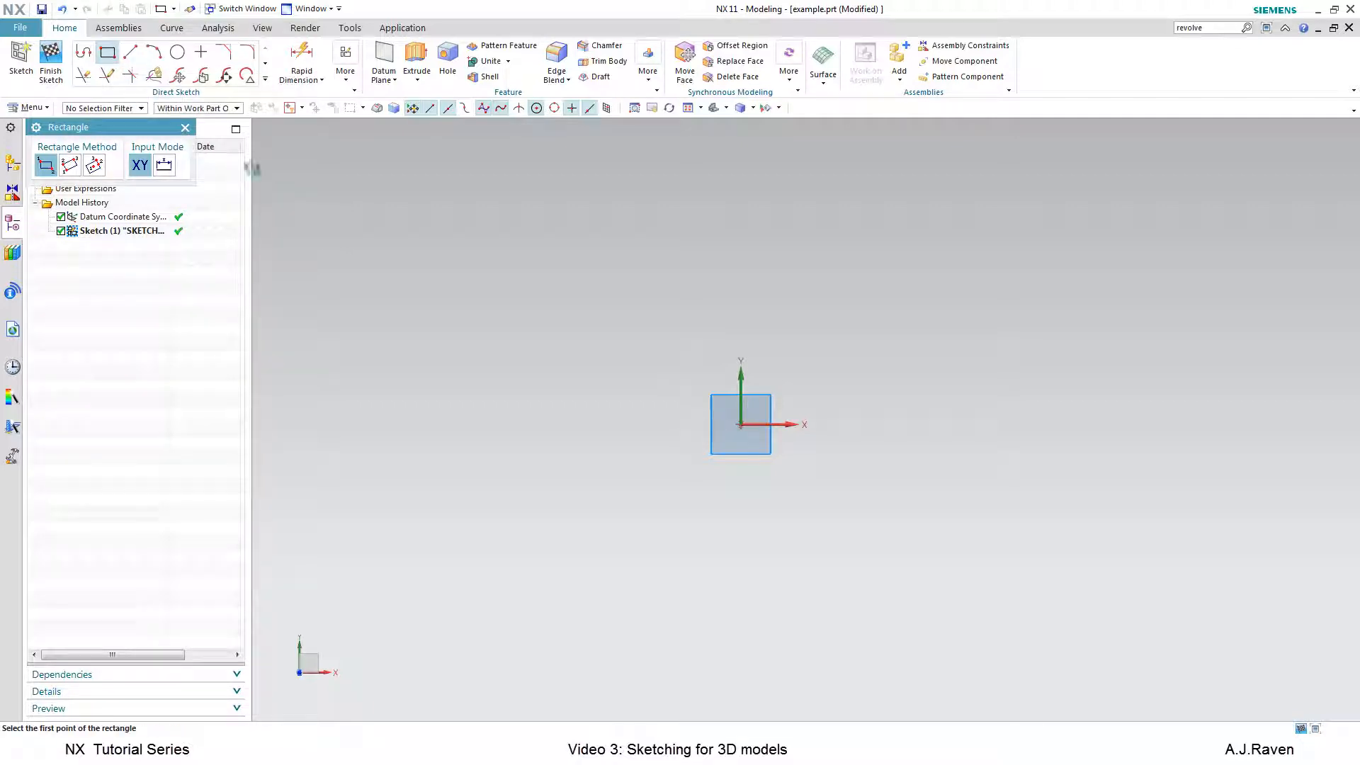
{"action": "left_click", "coordinate": [306, 178]}
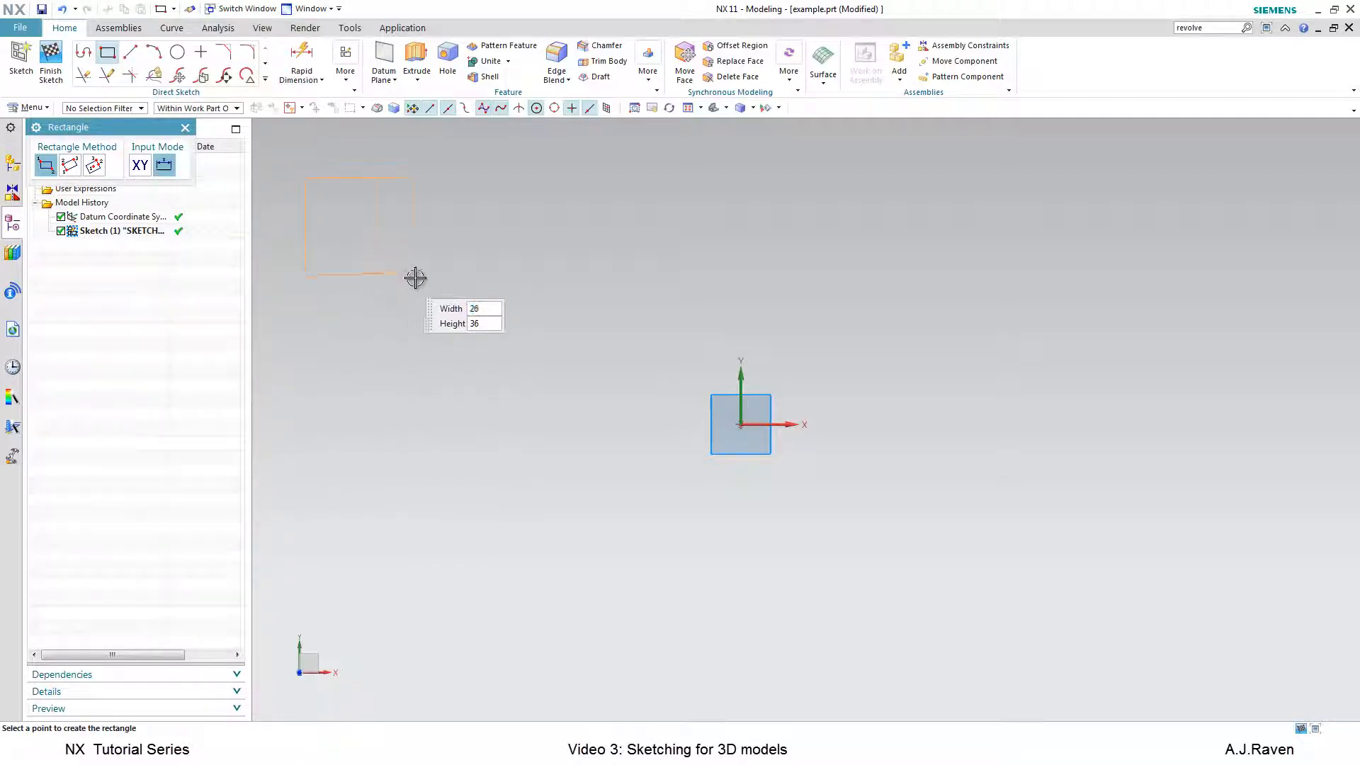
{"action": "left_click", "coordinate": [475, 280]}
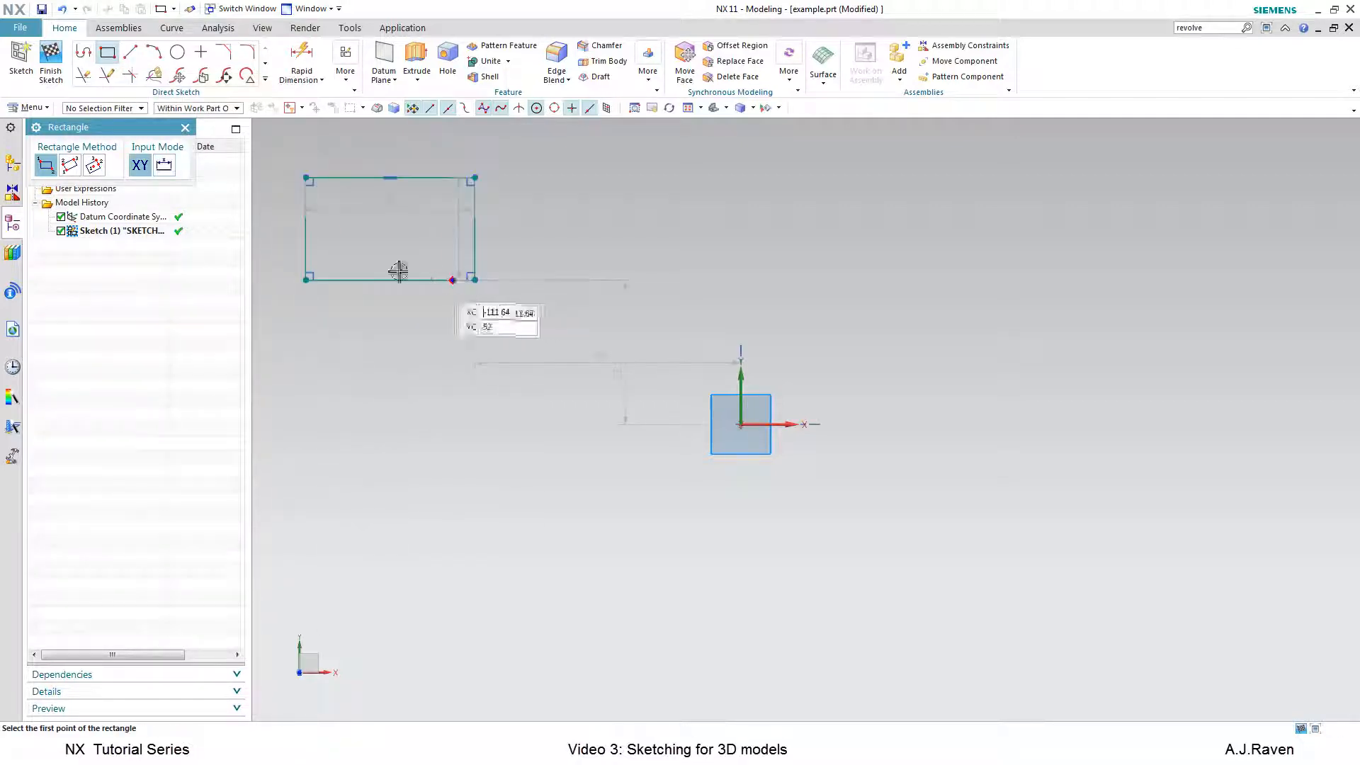
{"action": "left_click", "coordinate": [69, 165]}
{"action": "left_click", "coordinate": [306, 333]}
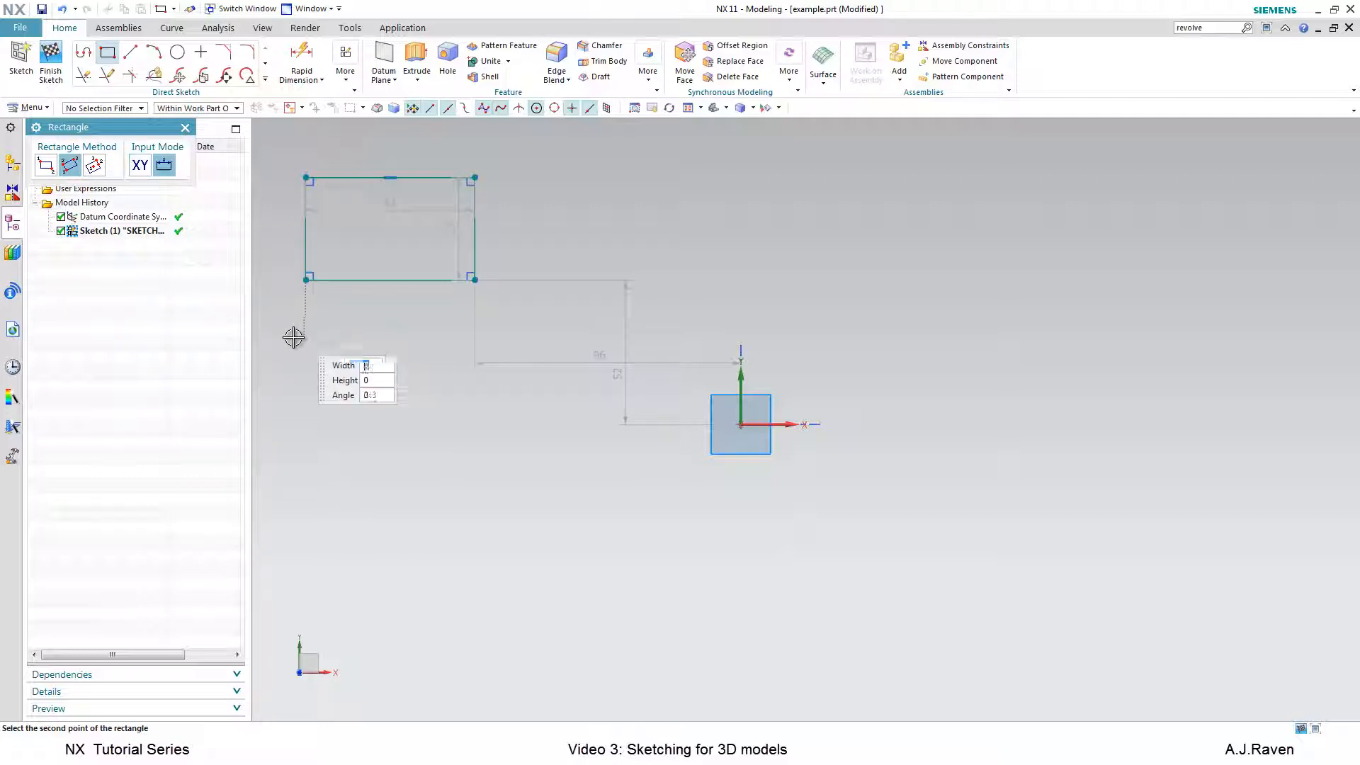
{"action": "left_click", "coordinate": [301, 461]}
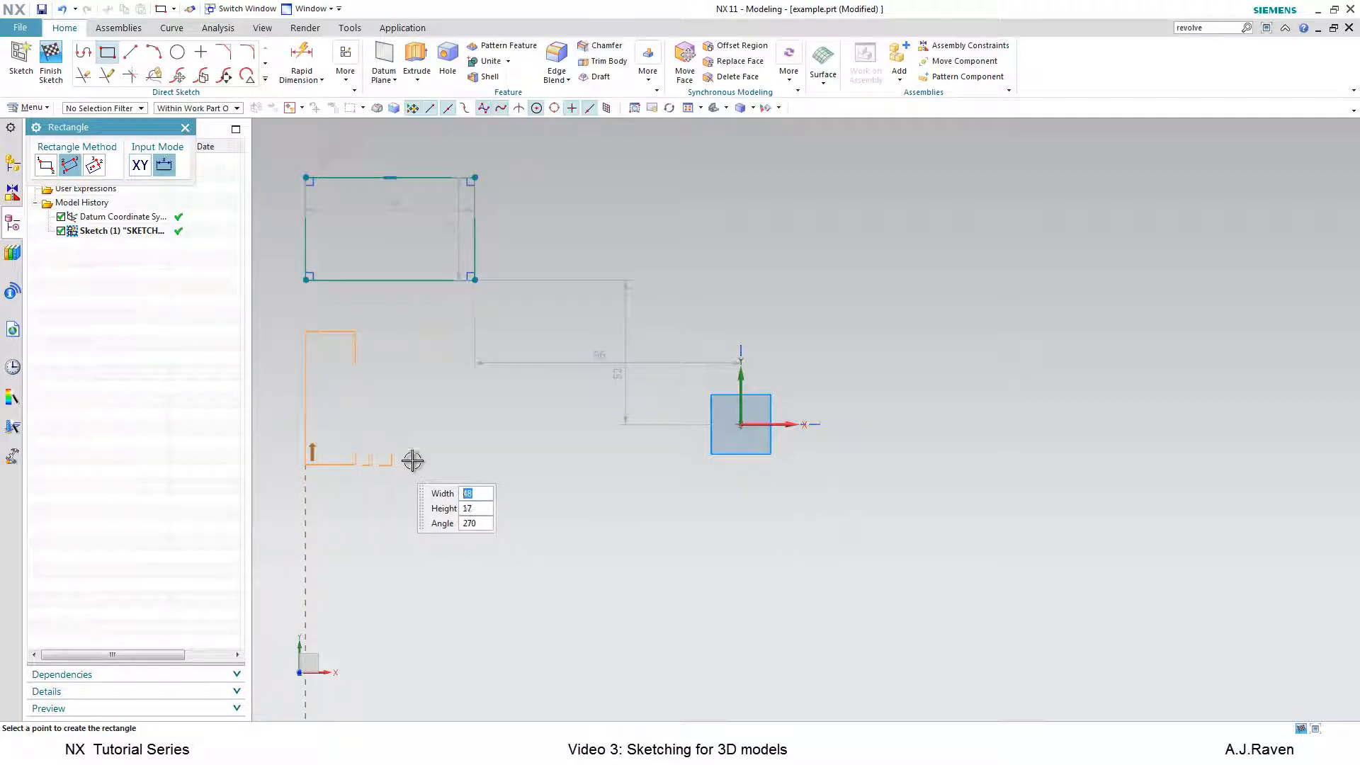
{"action": "left_click", "coordinate": [530, 469]}
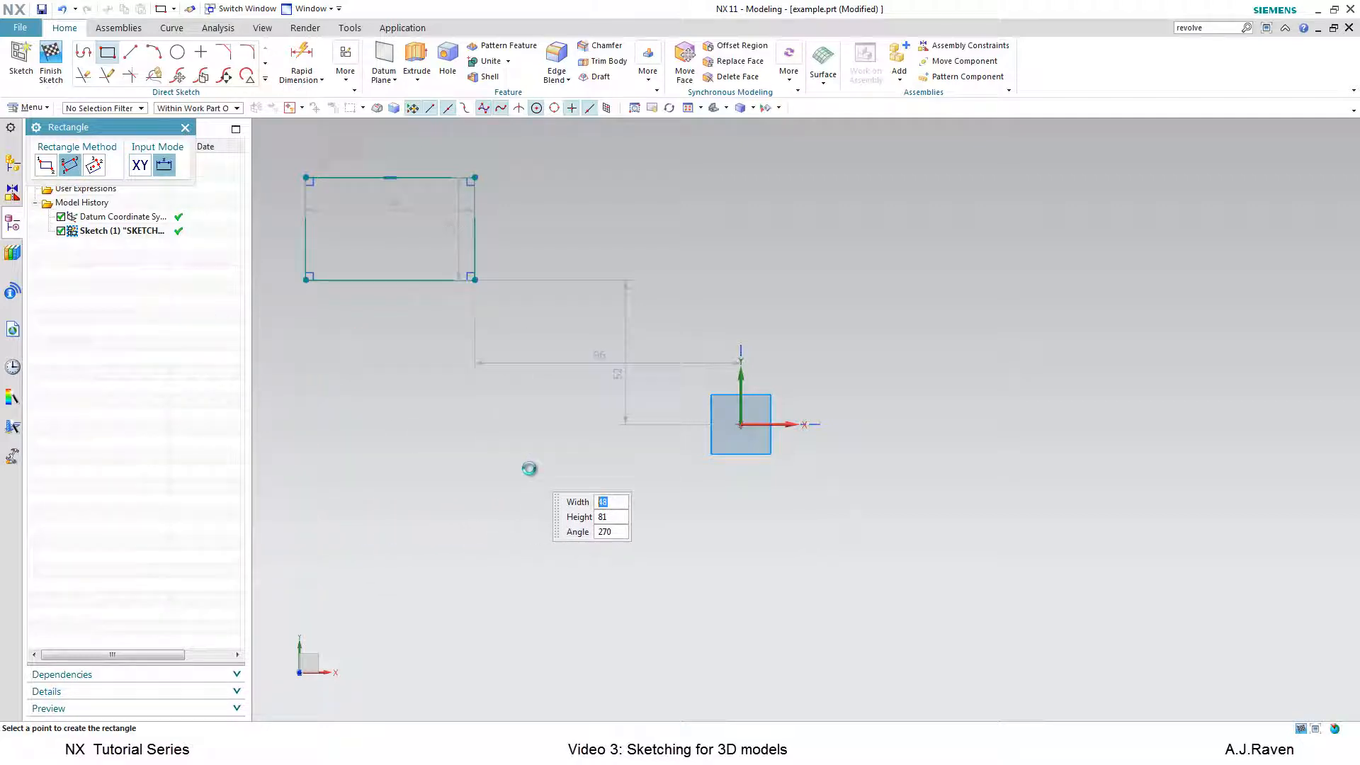
Sketch a rectangle from its center, about 86 by 44.2 mm, below the other two rectangles.
{"action": "left_click", "coordinate": [99, 166]}
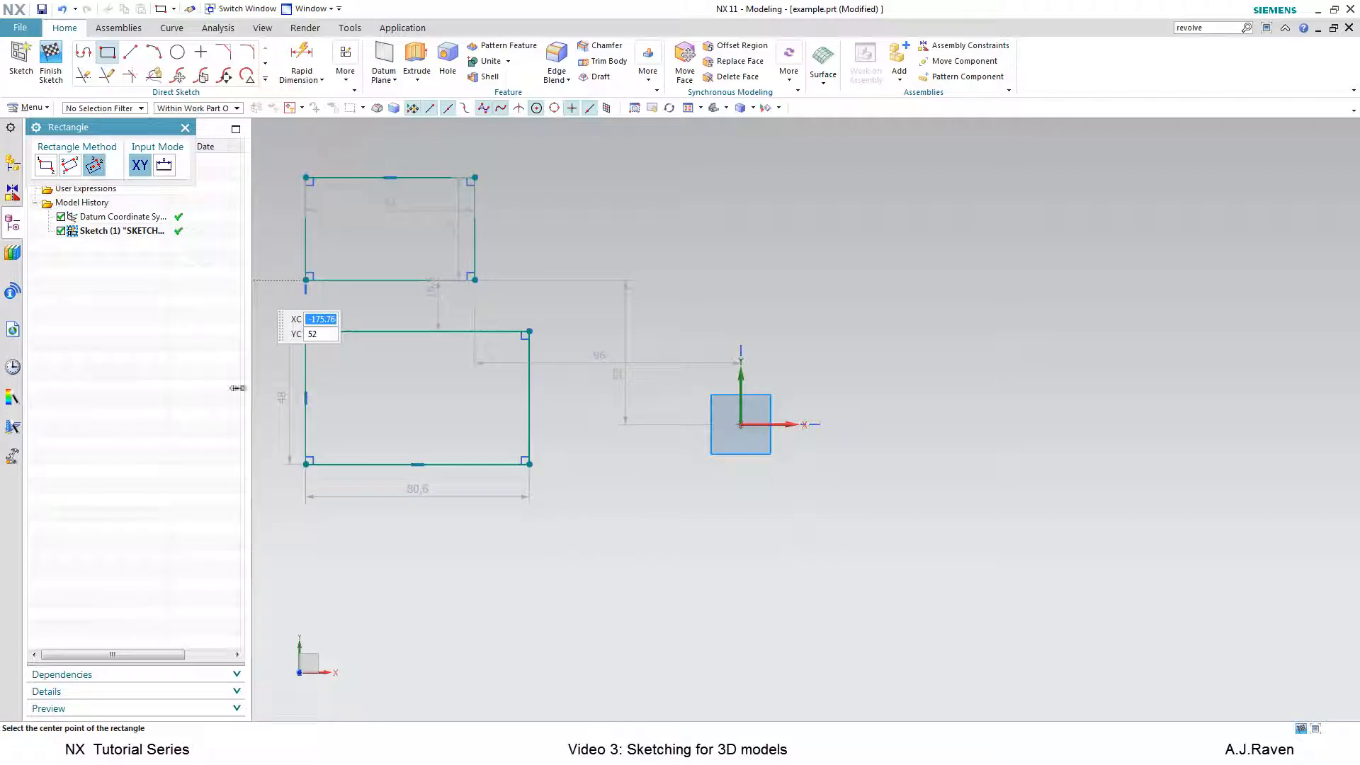
{"action": "left_click", "coordinate": [403, 581]}
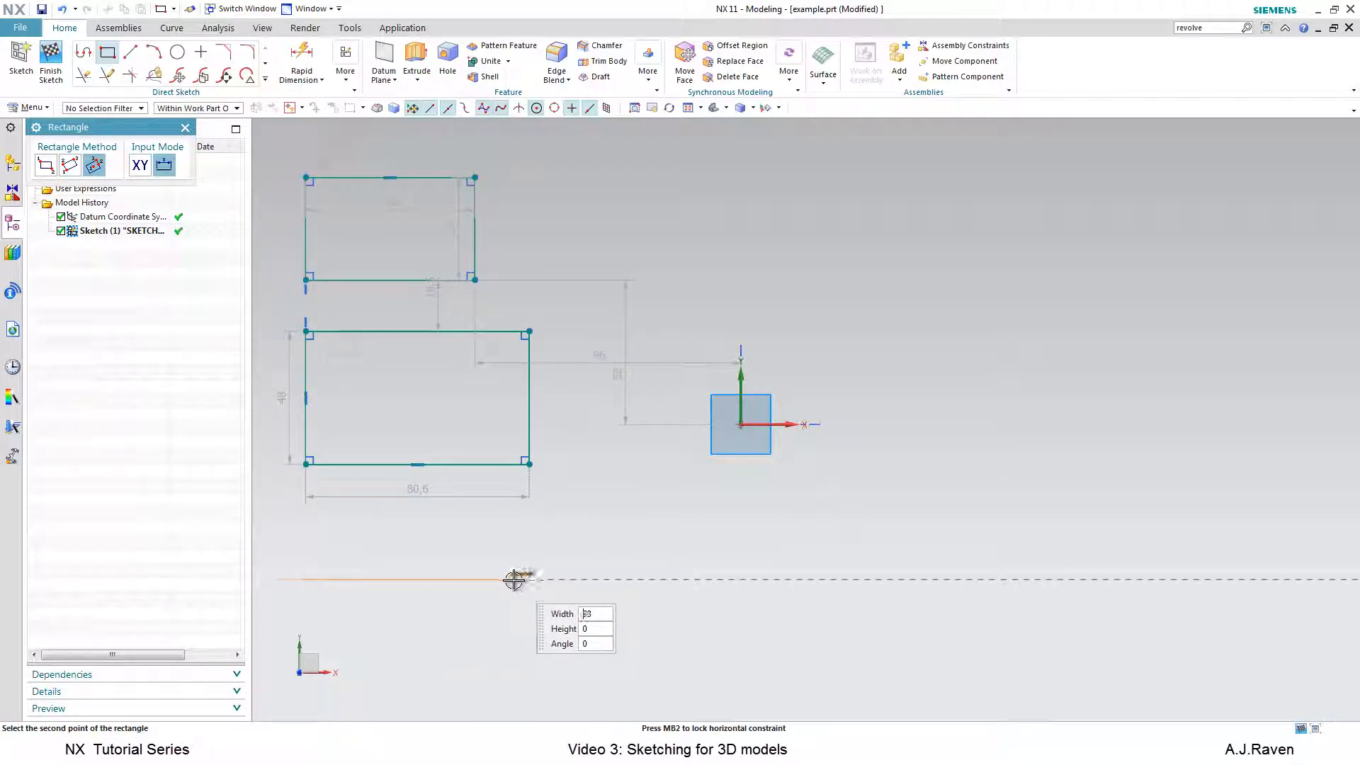
{"action": "left_click", "coordinate": [521, 542]}
{"action": "left_click", "coordinate": [511, 518]}
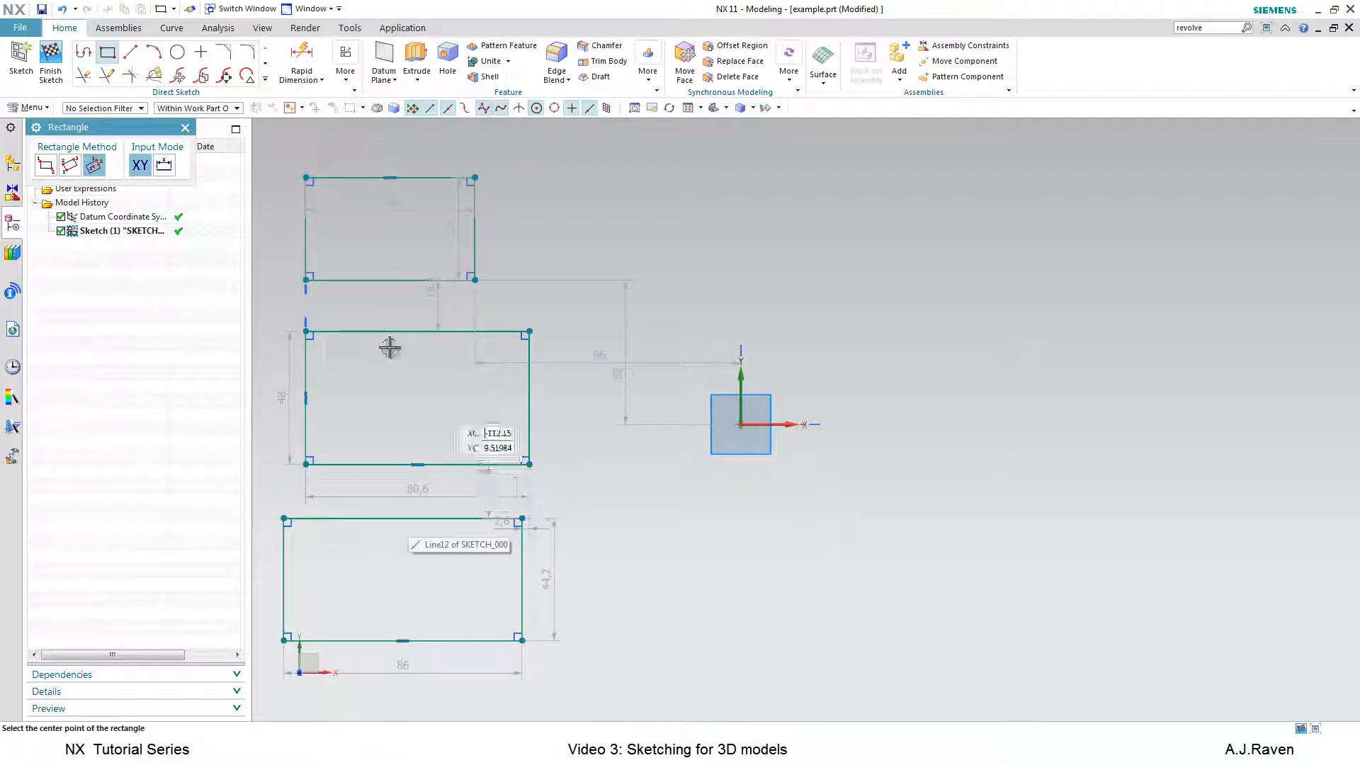
Sketch a circle by center and diameter above the origin and a larger three-point circle above the X axis on the positive X side.
{"action": "left_click", "coordinate": [180, 55]}
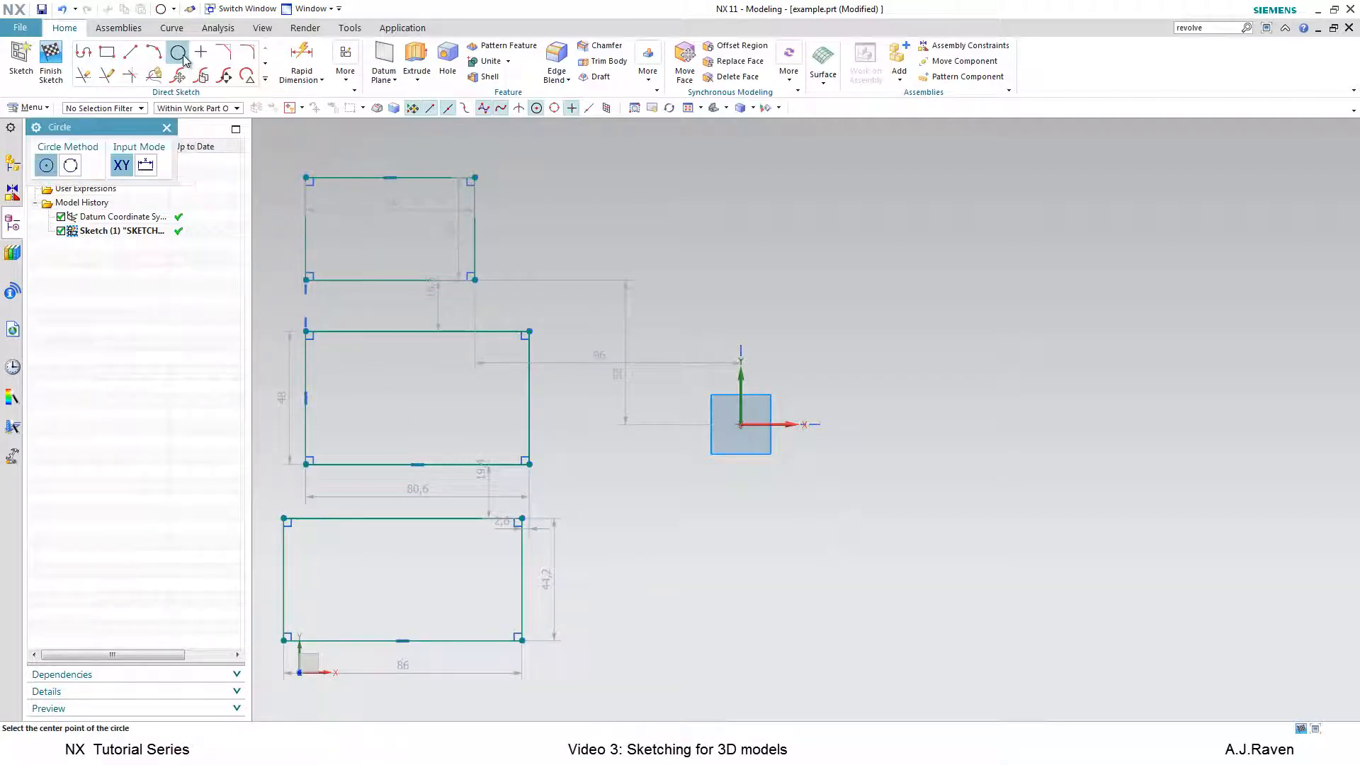
{"action": "left_click", "coordinate": [715, 209]}
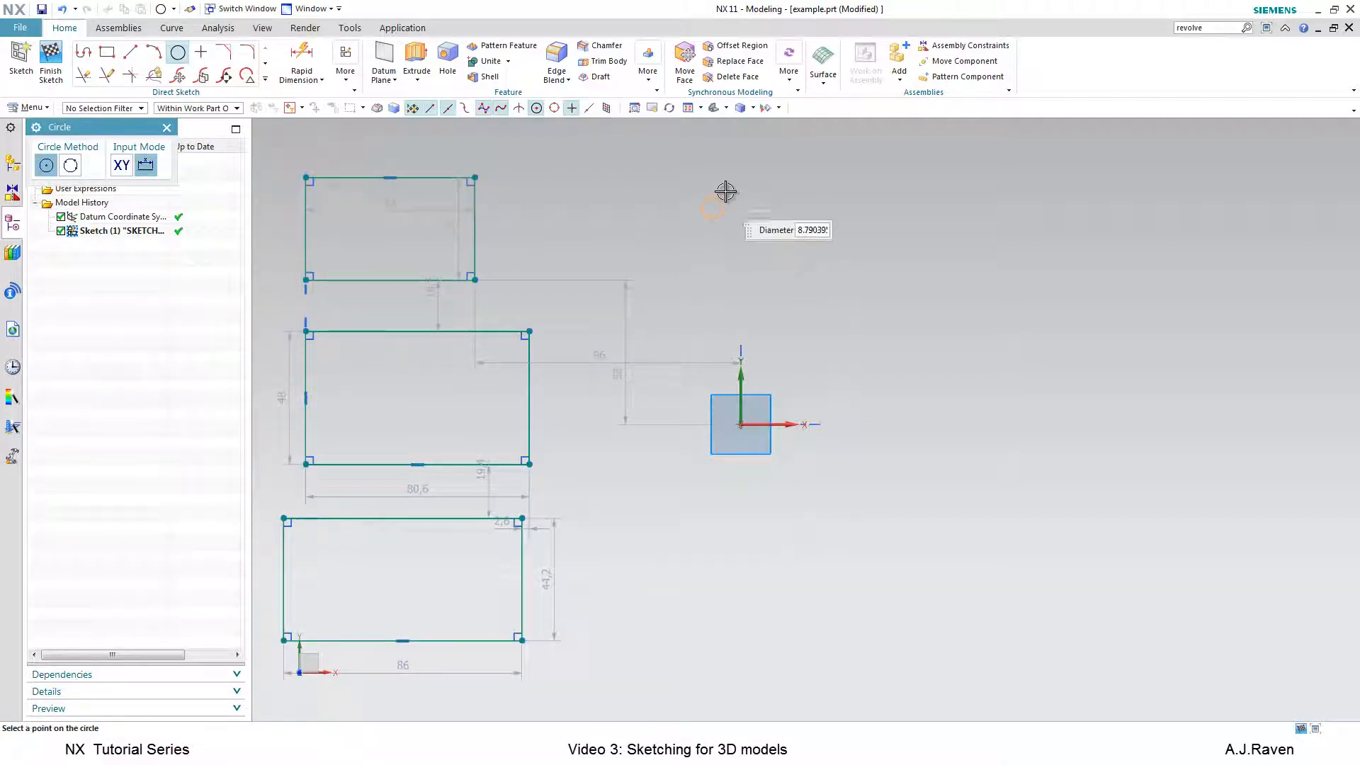
{"action": "left_click", "coordinate": [741, 156]}
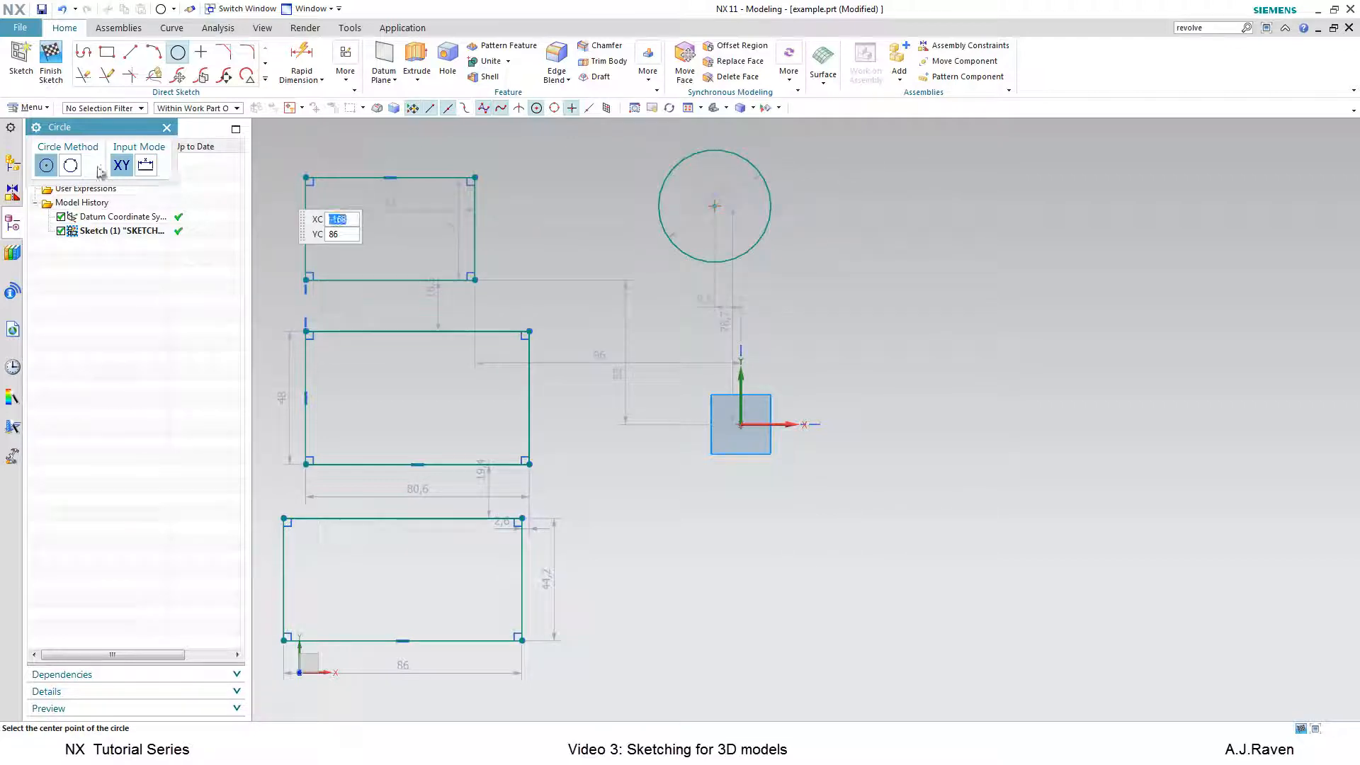
{"action": "left_click", "coordinate": [70, 165]}
{"action": "left_click", "coordinate": [1012, 239]}
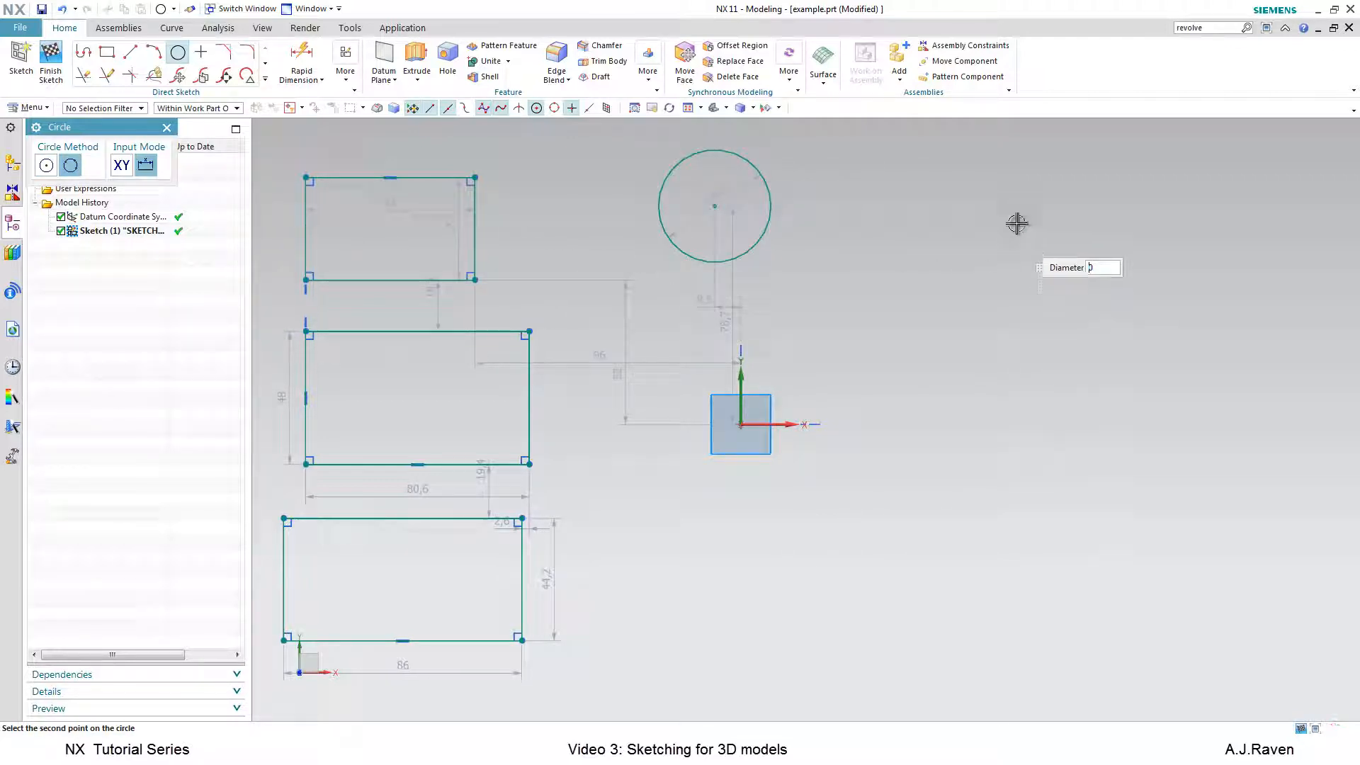
{"action": "left_click", "coordinate": [1065, 175]}
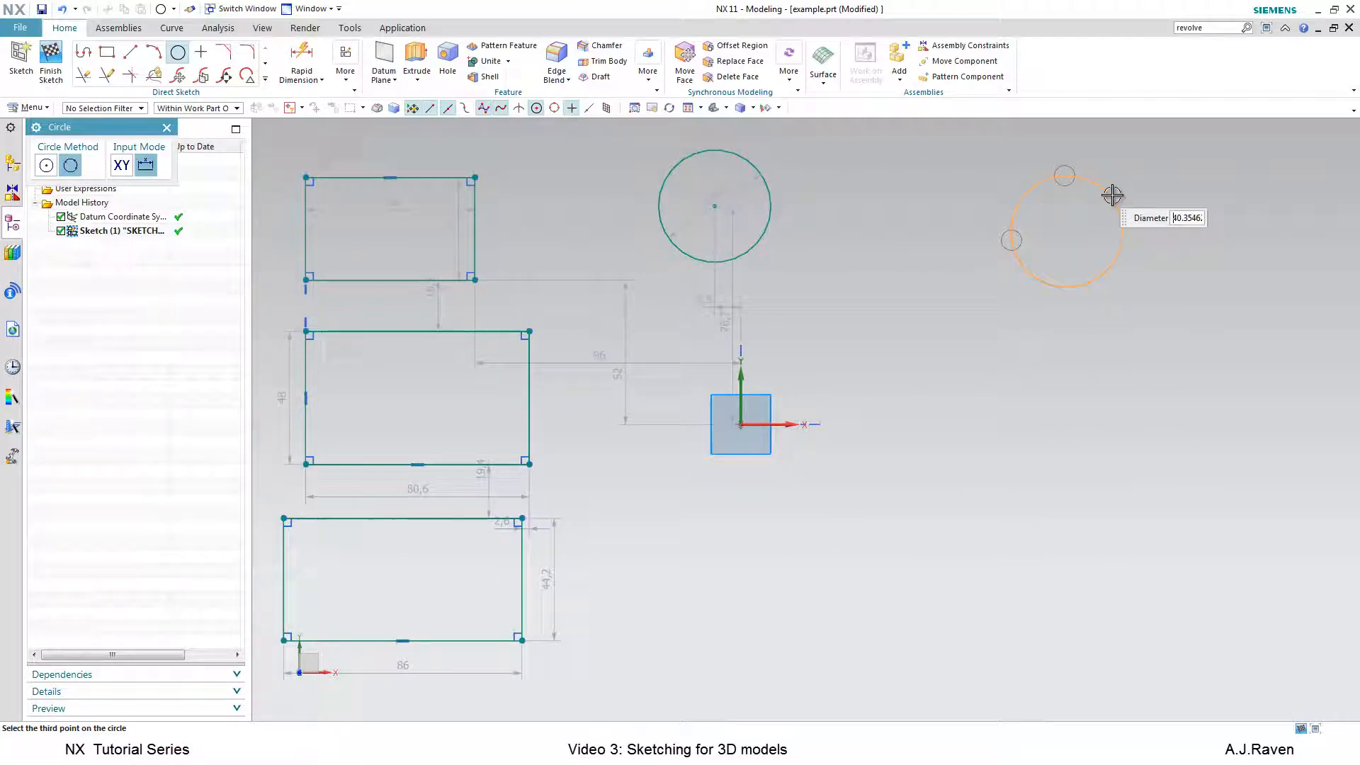
{"action": "left_click", "coordinate": [1177, 235]}
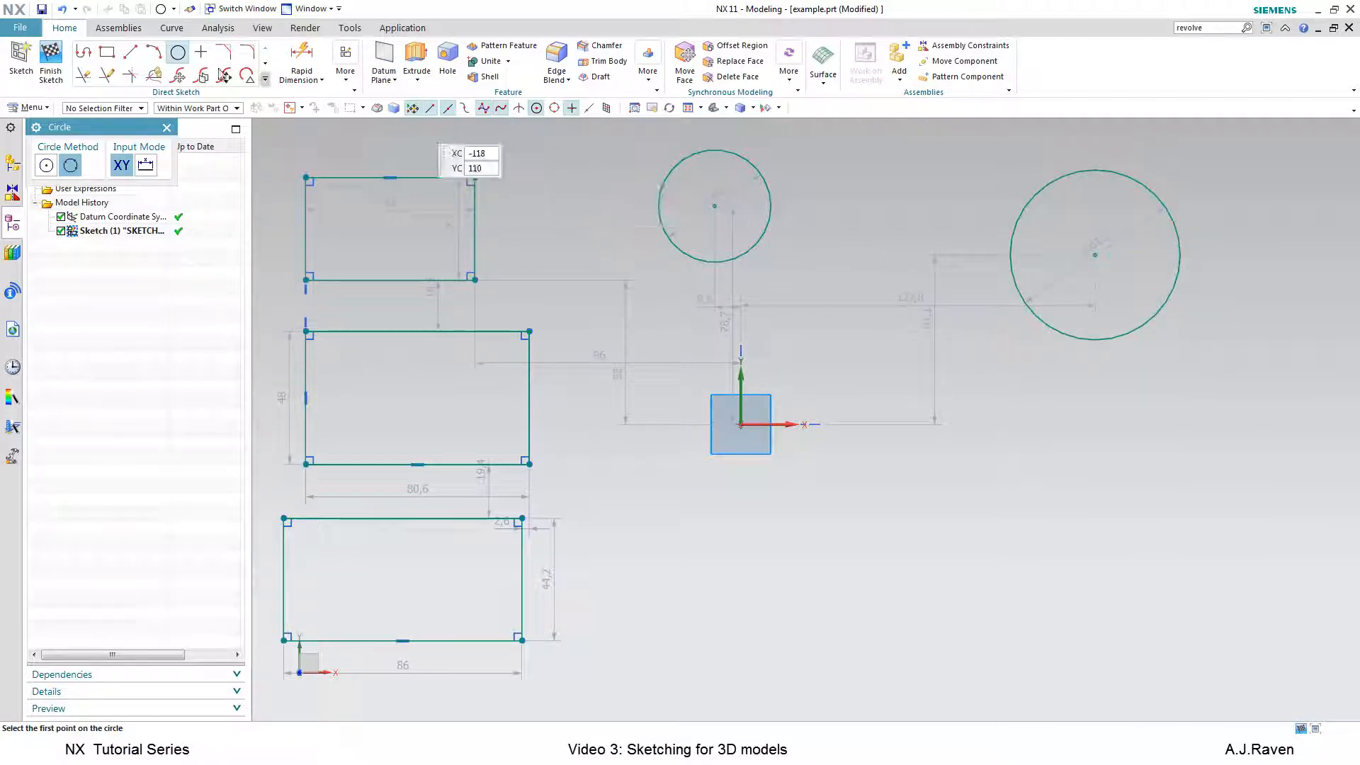
Sketch a three-point arc of about 40.6 mm radius below the X axis and a center-and-endpoints arc of about 59 mm radius beside it.
{"action": "left_click", "coordinate": [160, 53]}
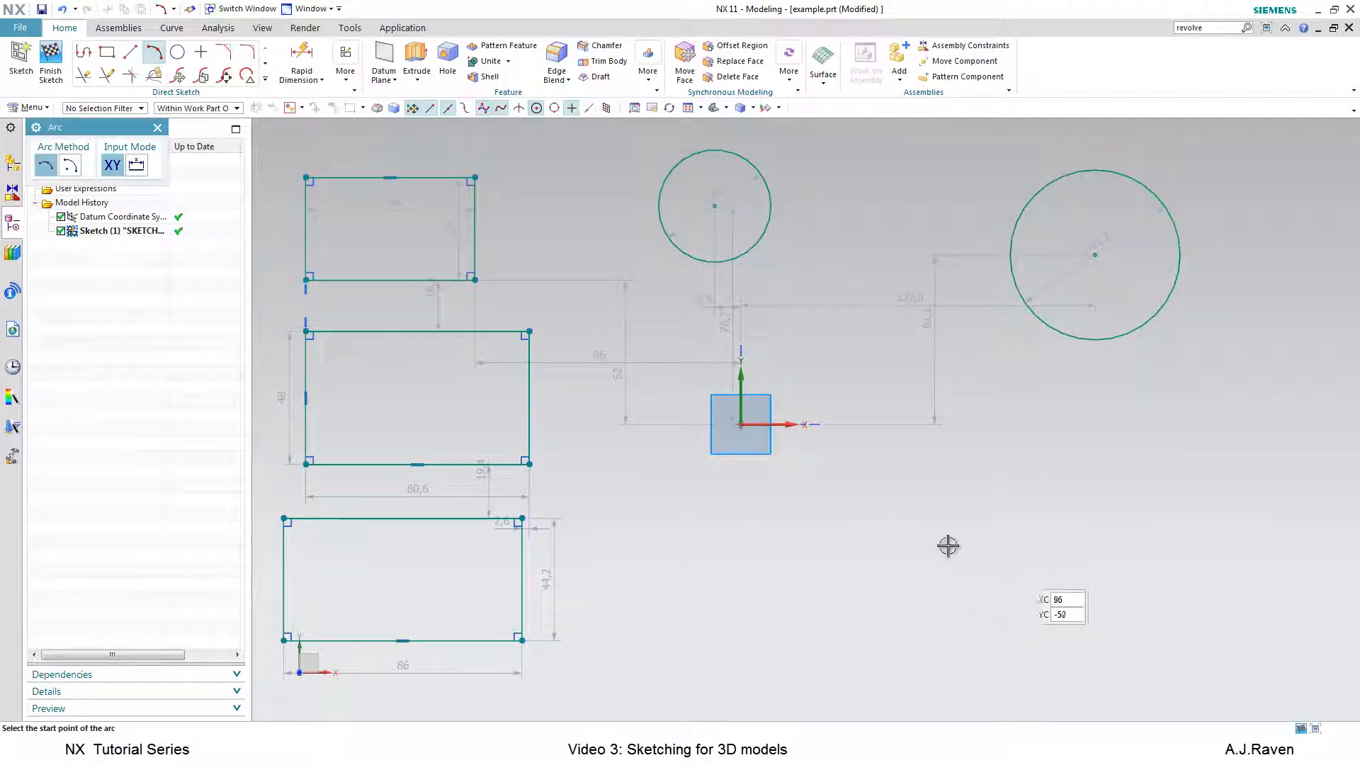
{"action": "left_click", "coordinate": [775, 559]}
{"action": "left_click", "coordinate": [829, 473]}
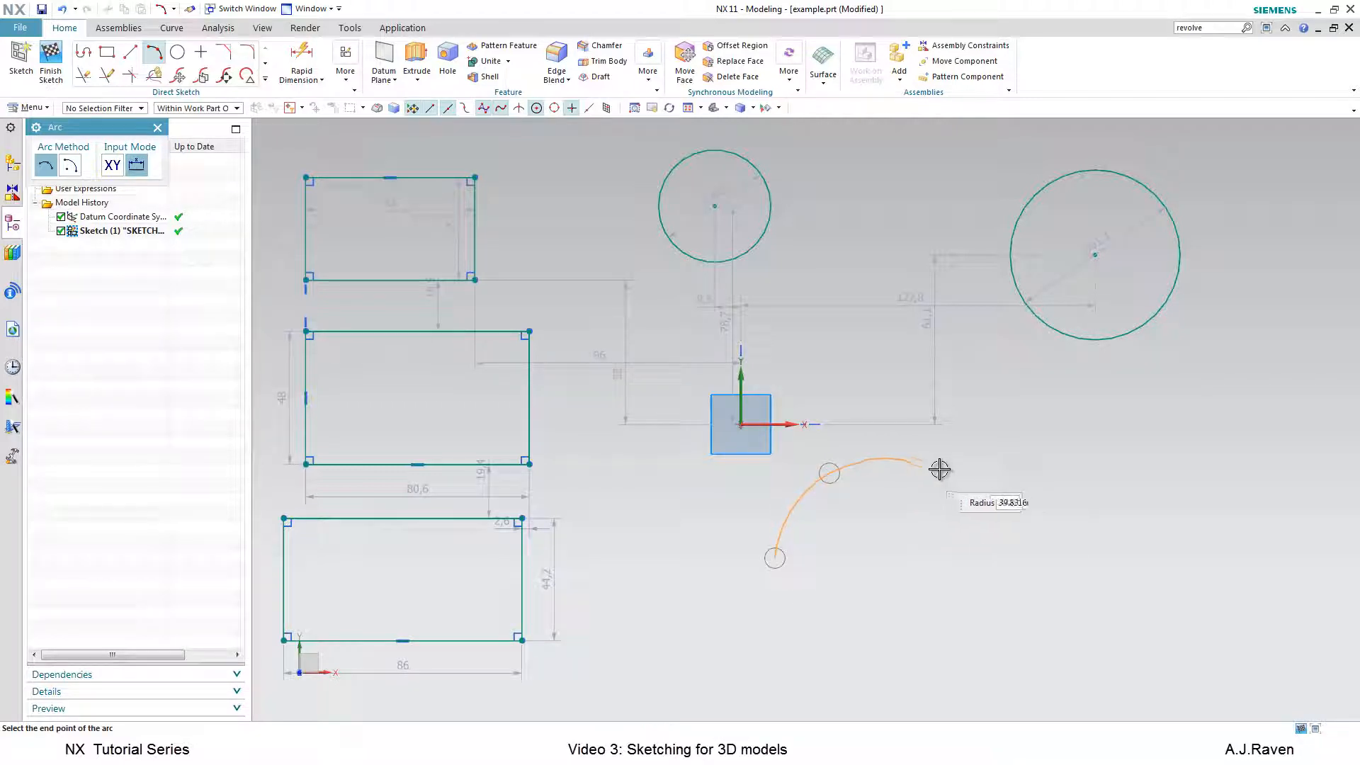
{"action": "left_click", "coordinate": [944, 474]}
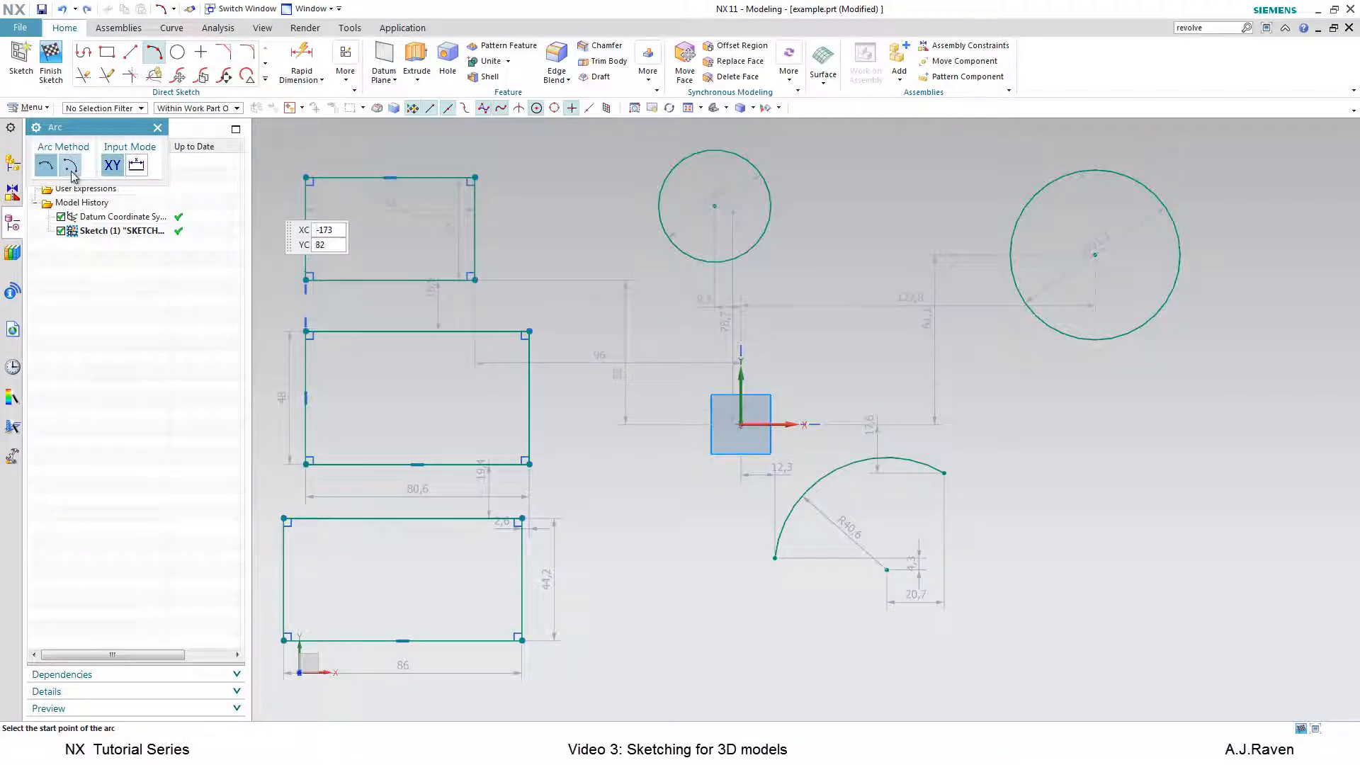
{"action": "left_click", "coordinate": [1204, 604]}
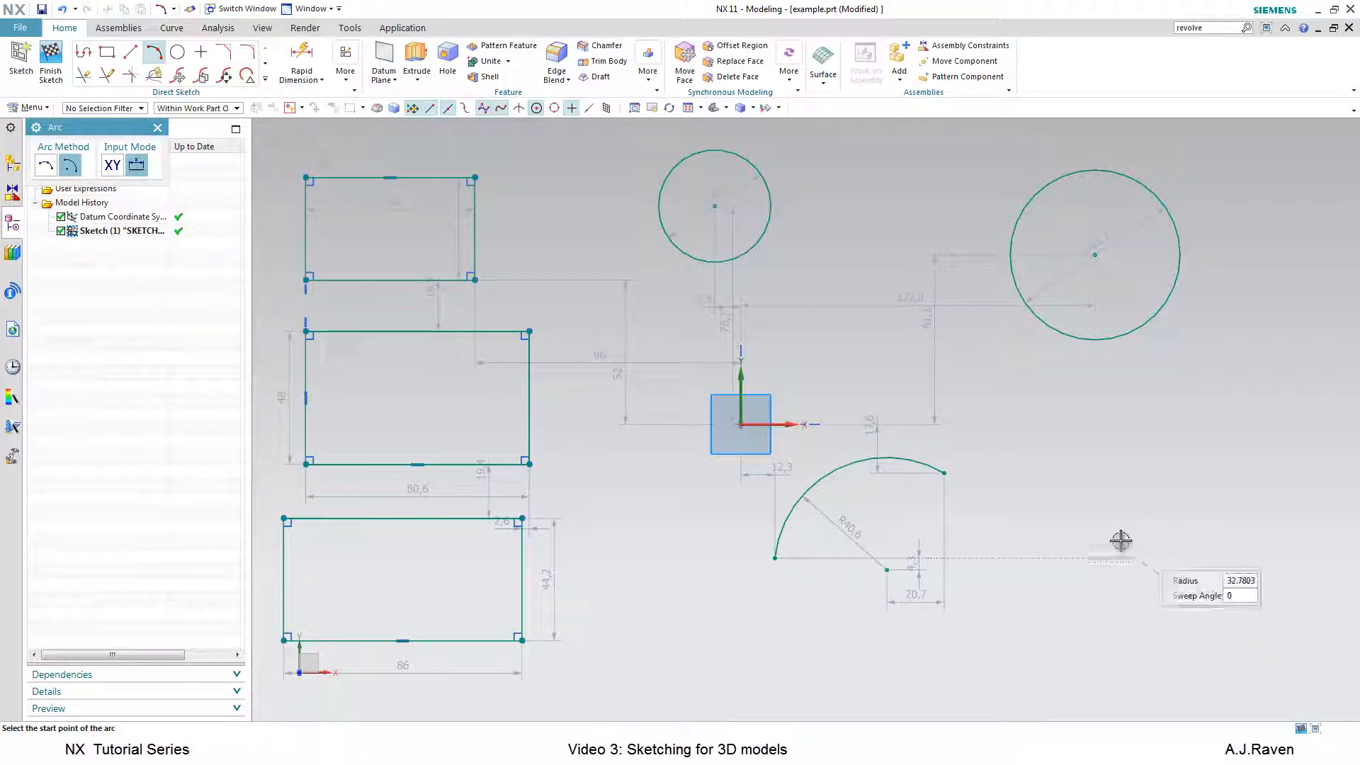
{"action": "left_click", "coordinate": [1061, 523]}
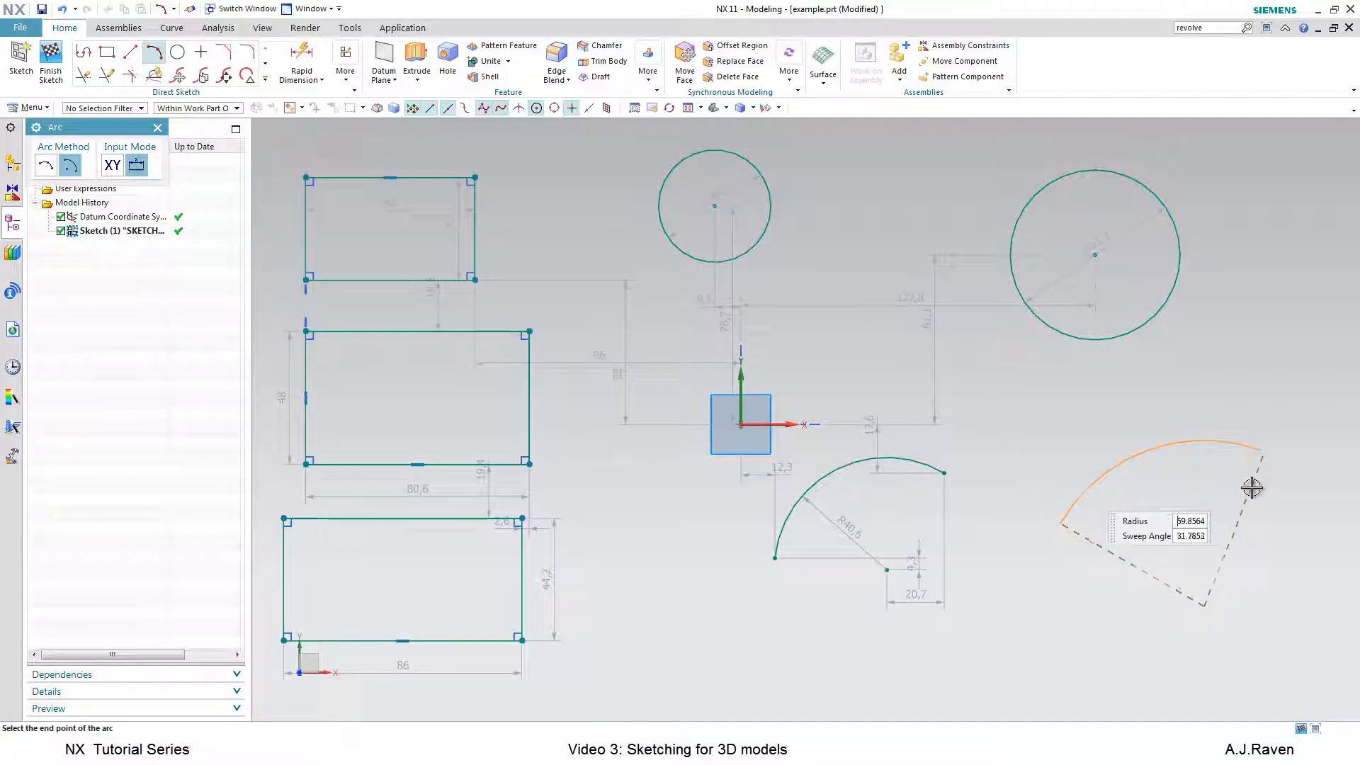
{"action": "left_click", "coordinate": [1266, 451]}
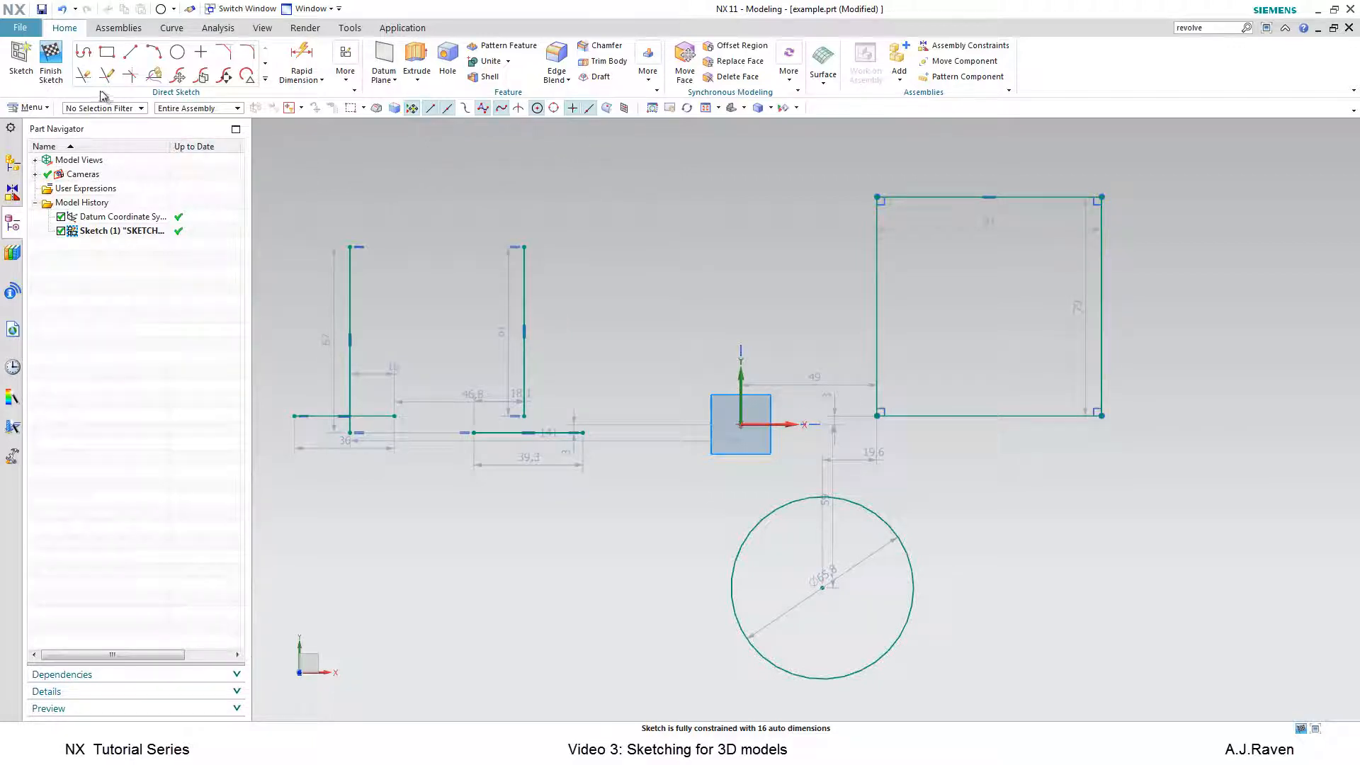
Quick Trim the outer vertical line's overhang below its crossing horizontal line, and Quick Extend the other vertical line down to the horizontal line beneath it.
{"action": "left_click", "coordinate": [83, 75]}
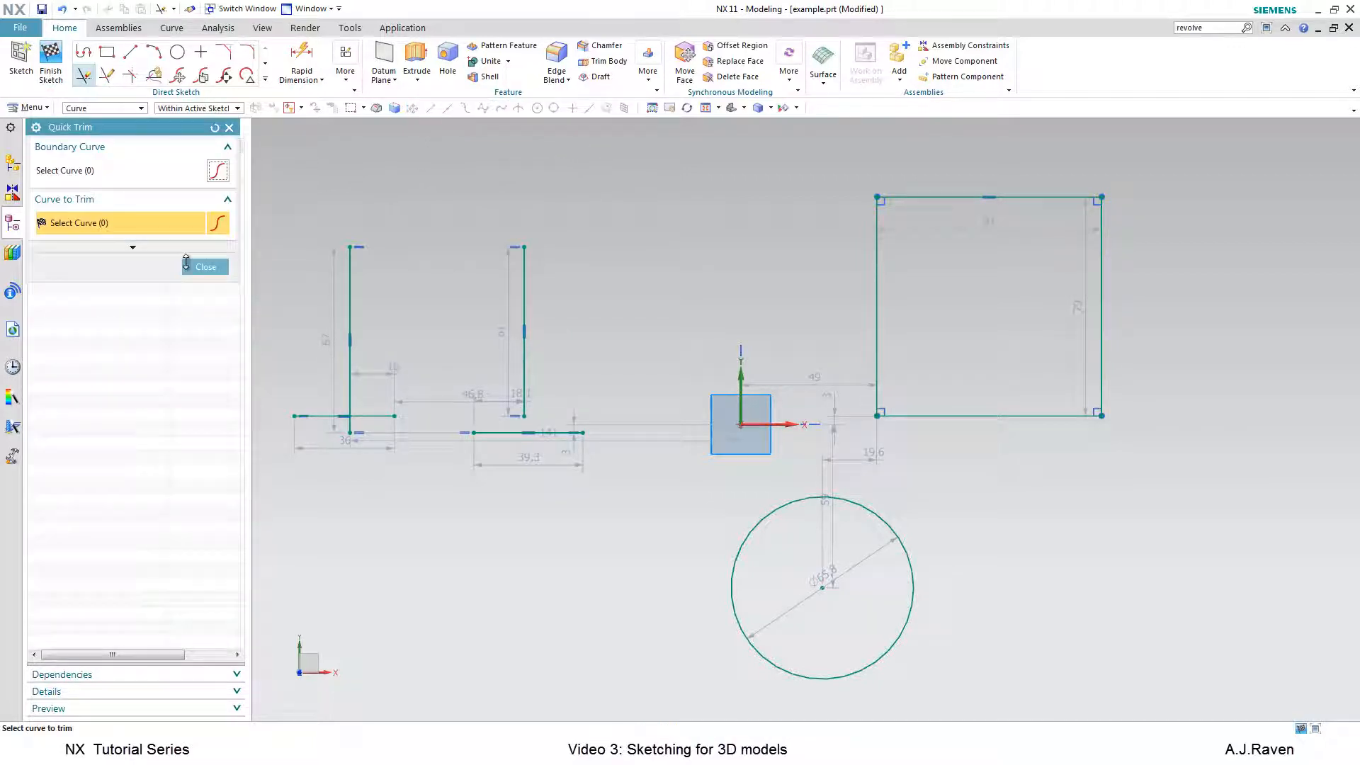
{"action": "left_click", "coordinate": [353, 426]}
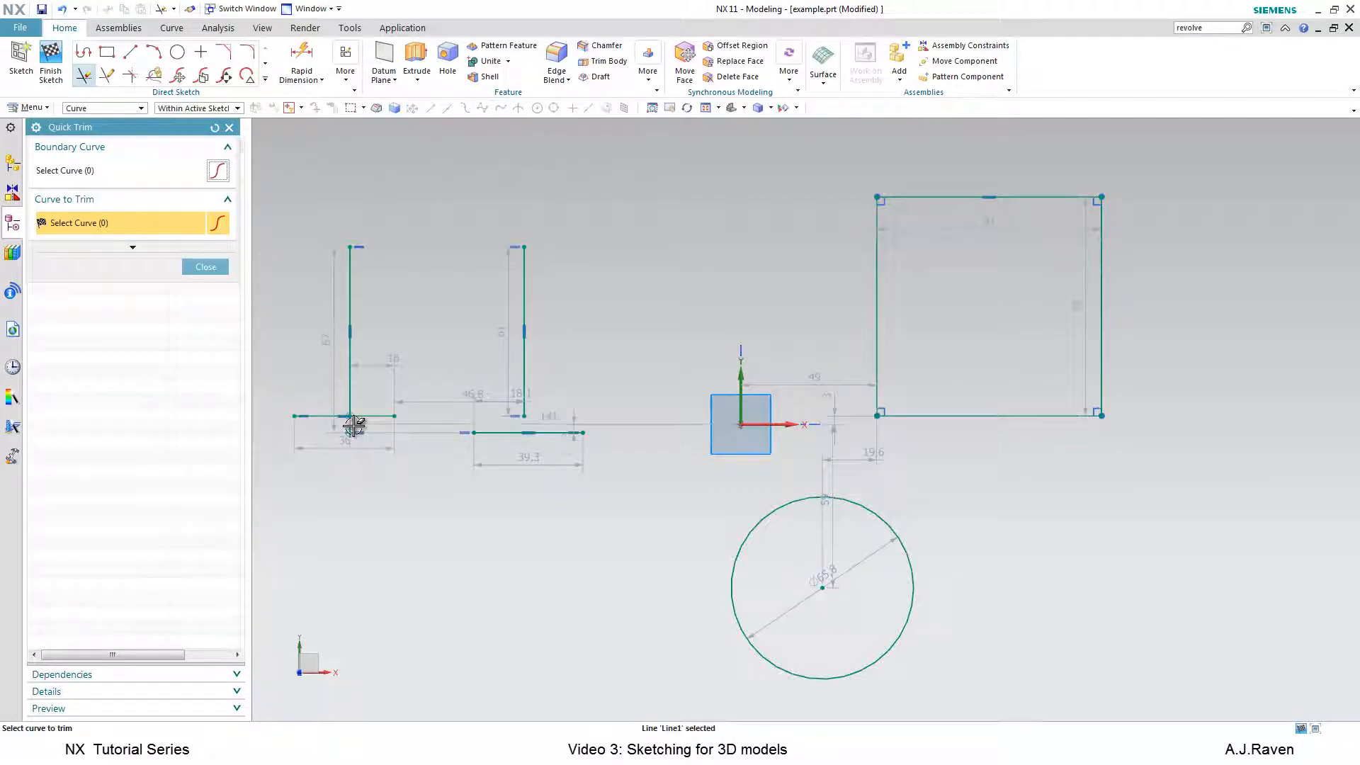
{"action": "left_click", "coordinate": [107, 75]}
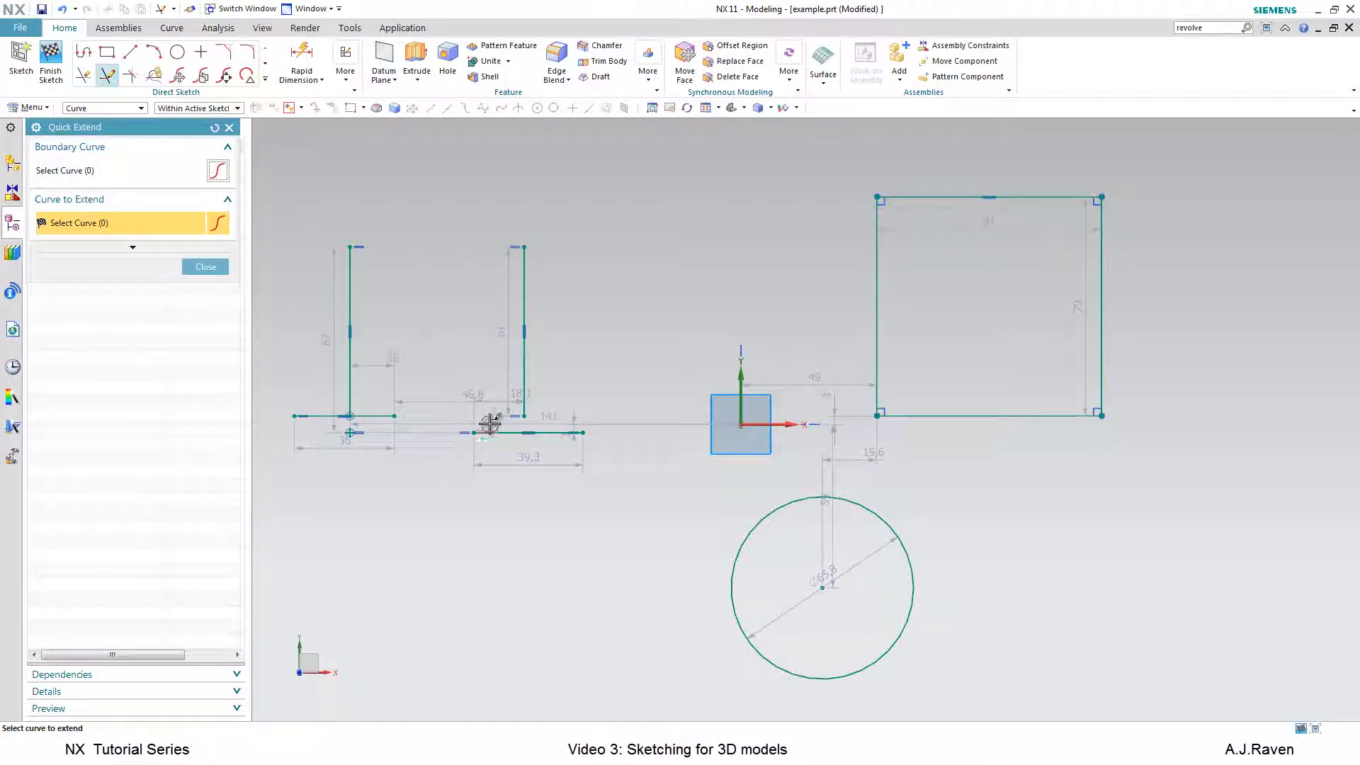
{"action": "left_click", "coordinate": [525, 419]}
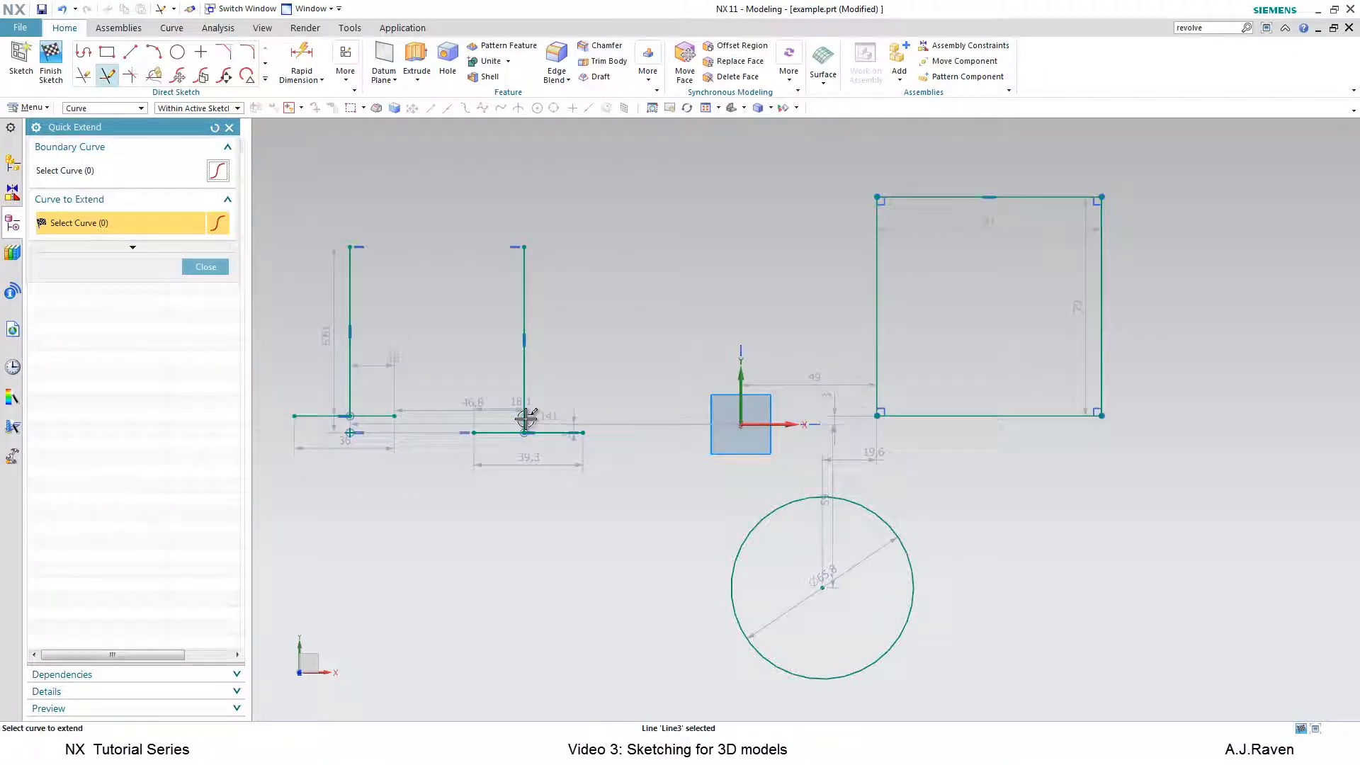
Chamfer the rectangle's upper-left corner symmetrically with a distance of 31 mm.
{"action": "left_click", "coordinate": [223, 52]}
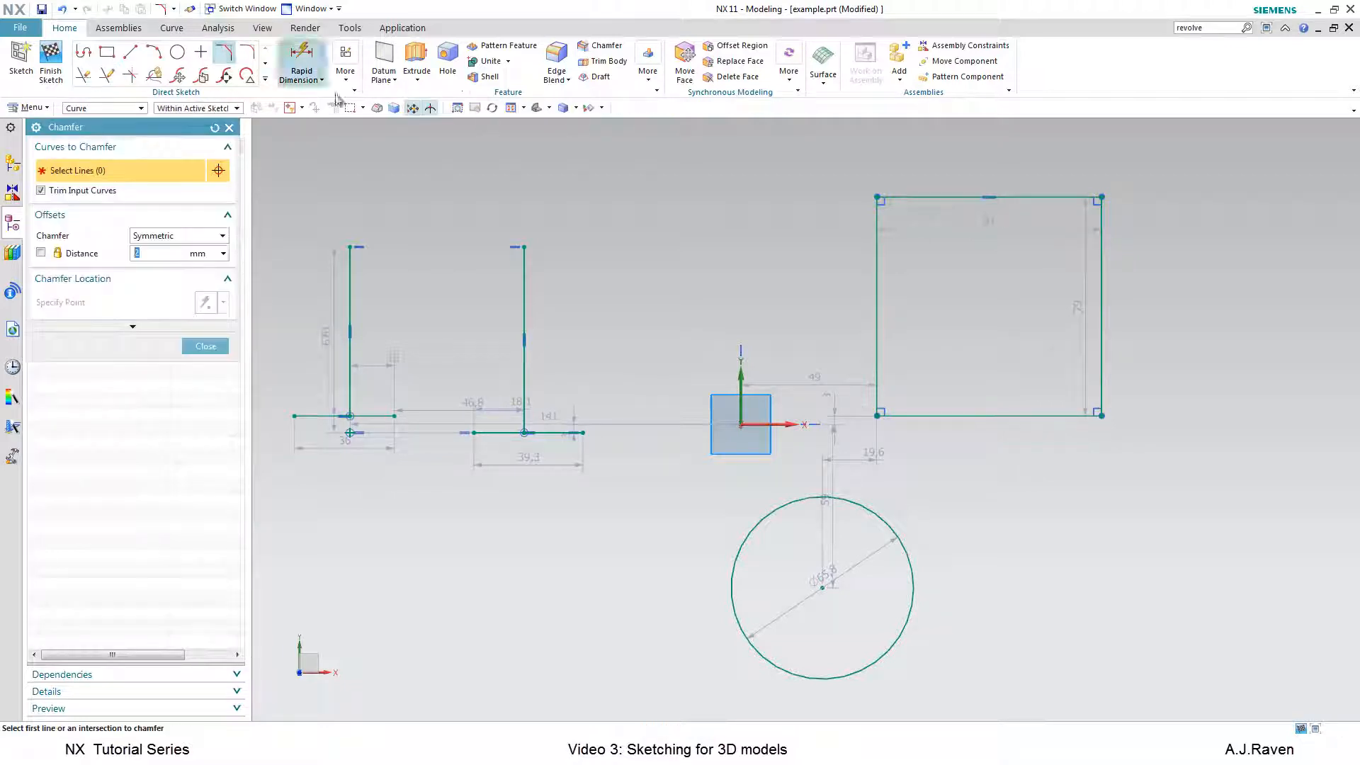
{"action": "left_click", "coordinate": [880, 199]}
{"action": "left_click", "coordinate": [914, 245]}
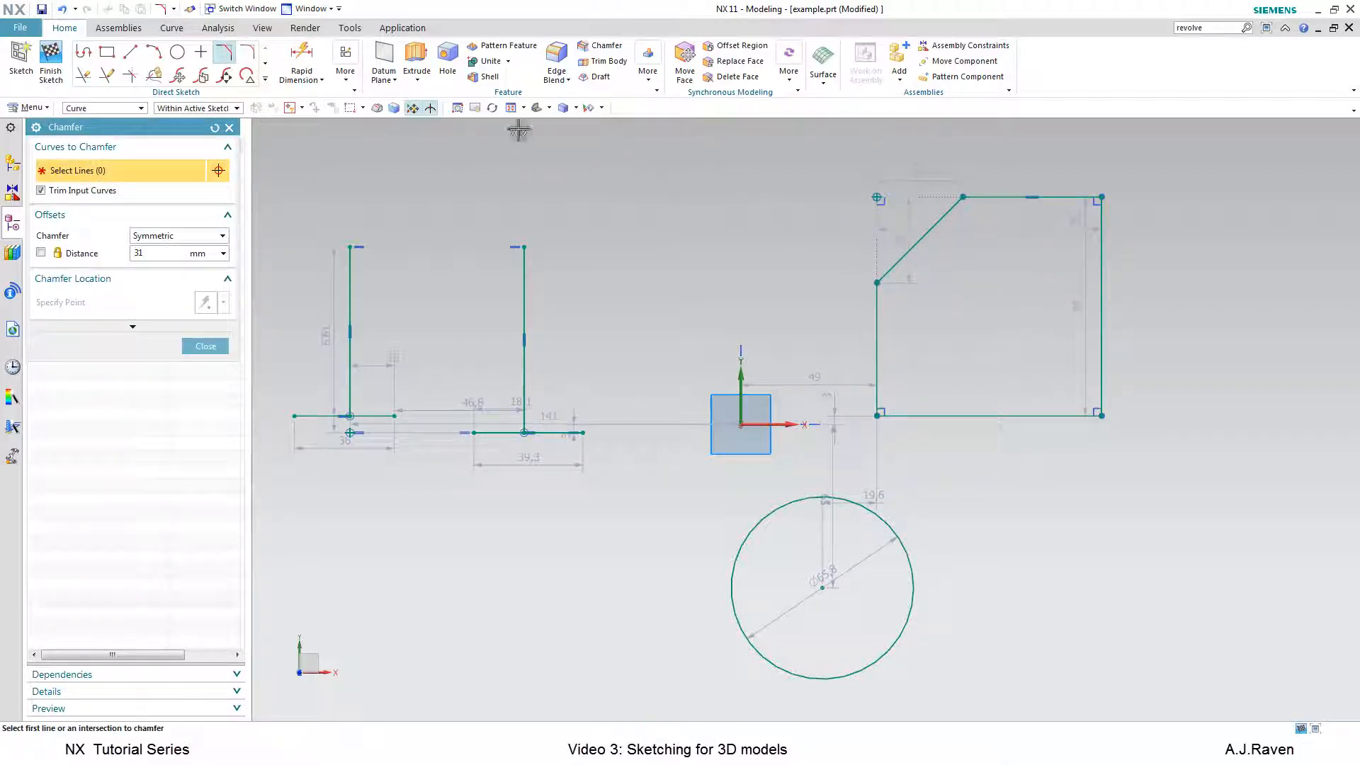
Fillet the rectangle's lower-right corner with a radius of about 35.5 mm.
{"action": "left_click", "coordinate": [247, 52]}
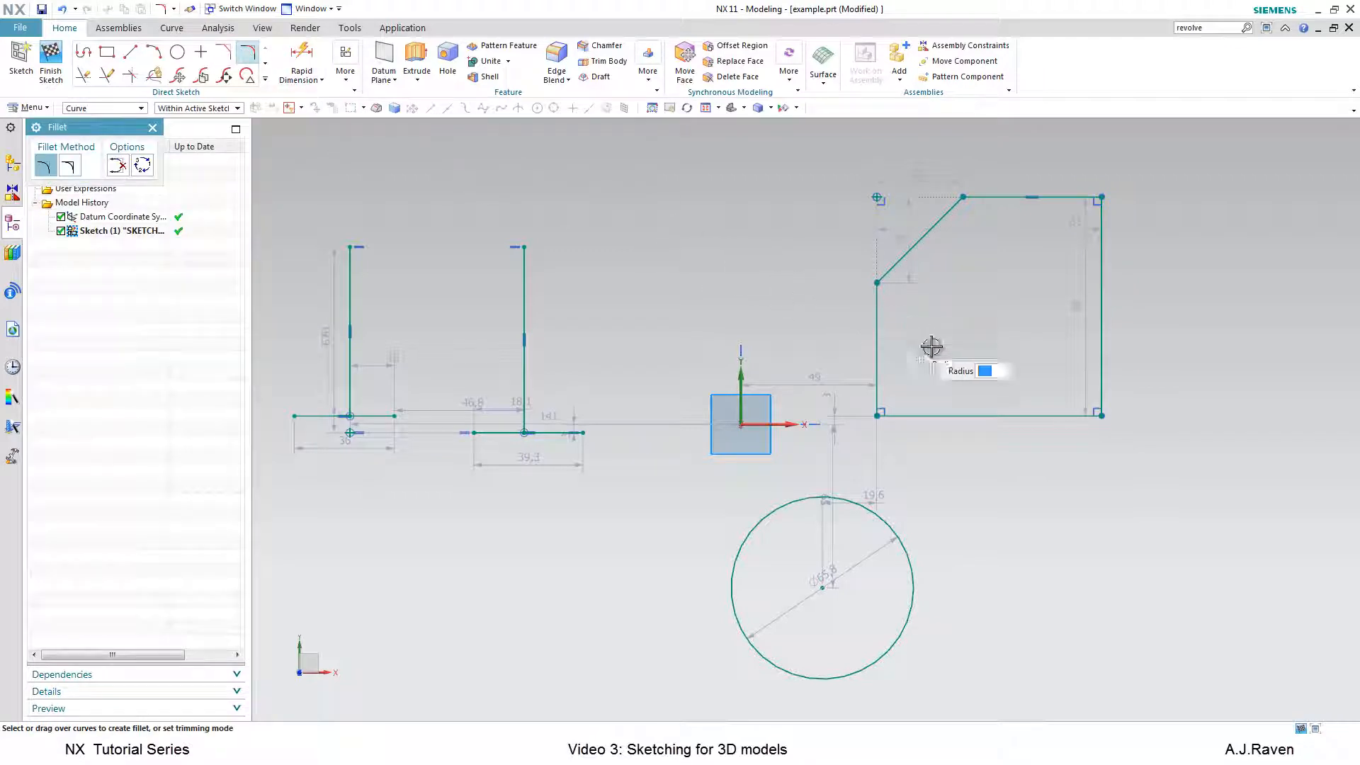
{"action": "left_click", "coordinate": [1102, 415]}
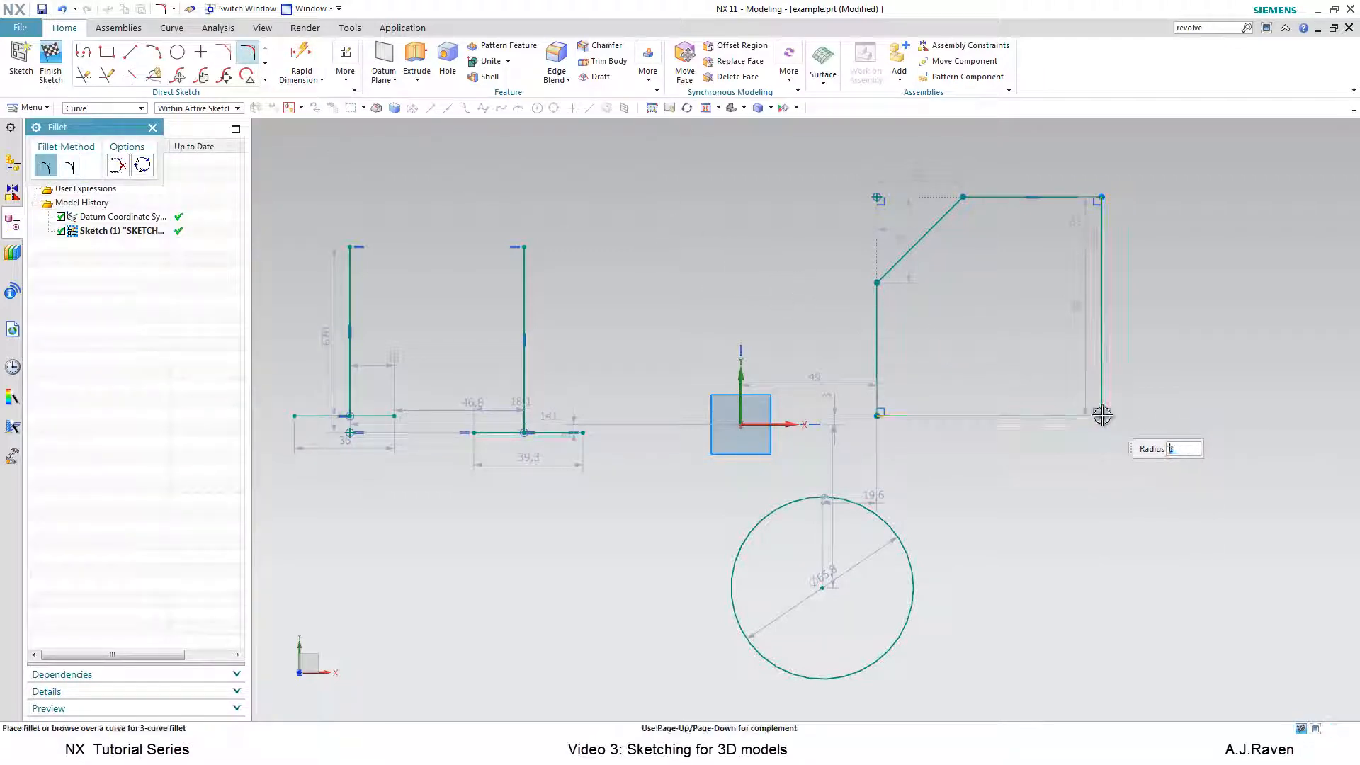
{"action": "left_click", "coordinate": [1071, 386]}
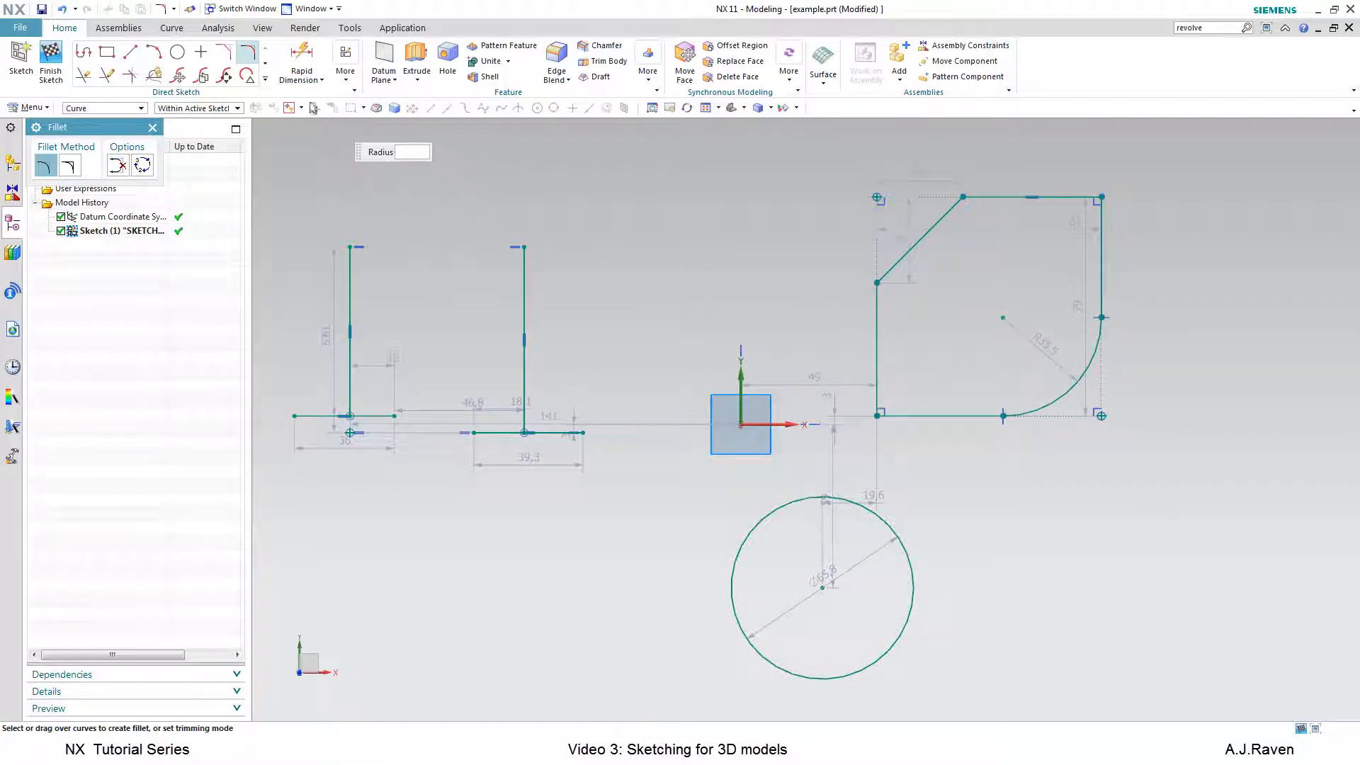
Offset the circle outward by 10 mm as a single copy with Offset Curve, trying the inward direction before settling on outward.
{"action": "left_click", "coordinate": [267, 64]}
{"action": "left_click", "coordinate": [266, 64]}
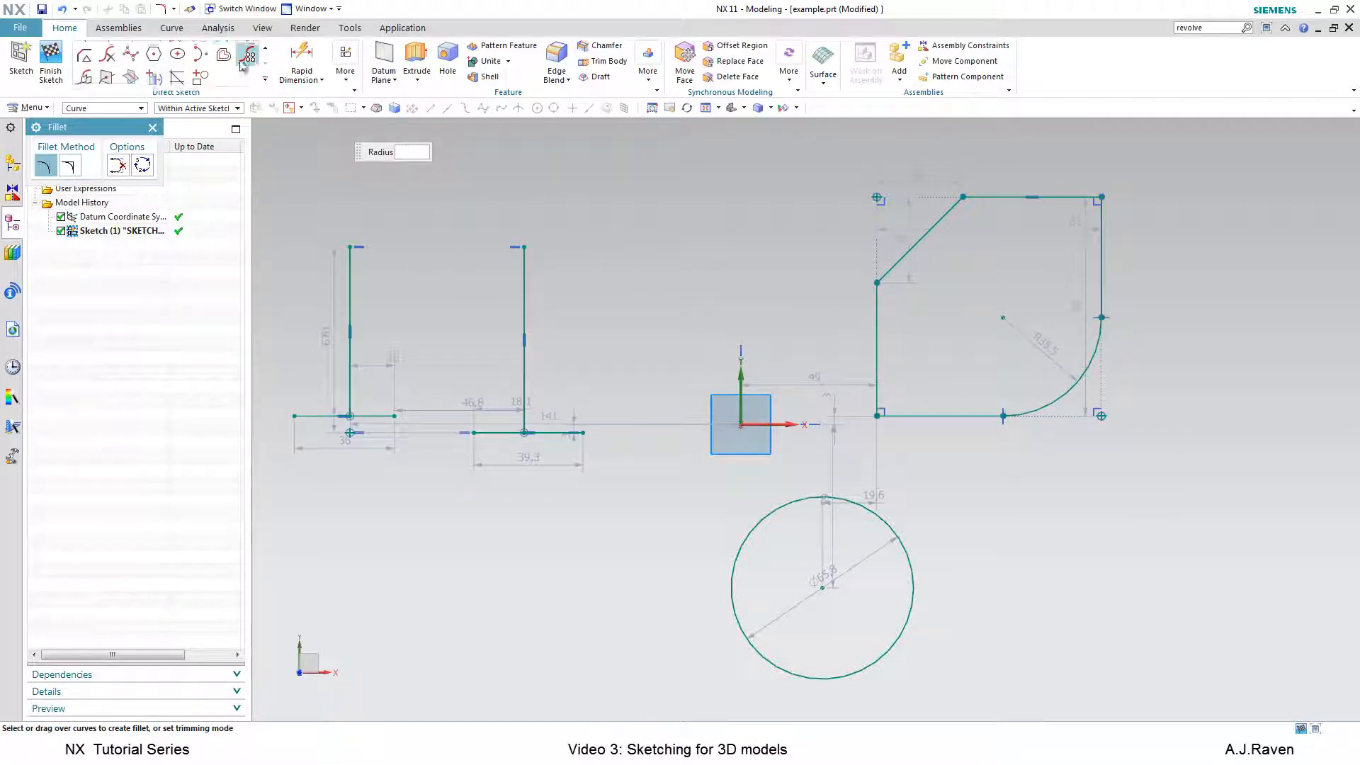
{"action": "left_click", "coordinate": [224, 53]}
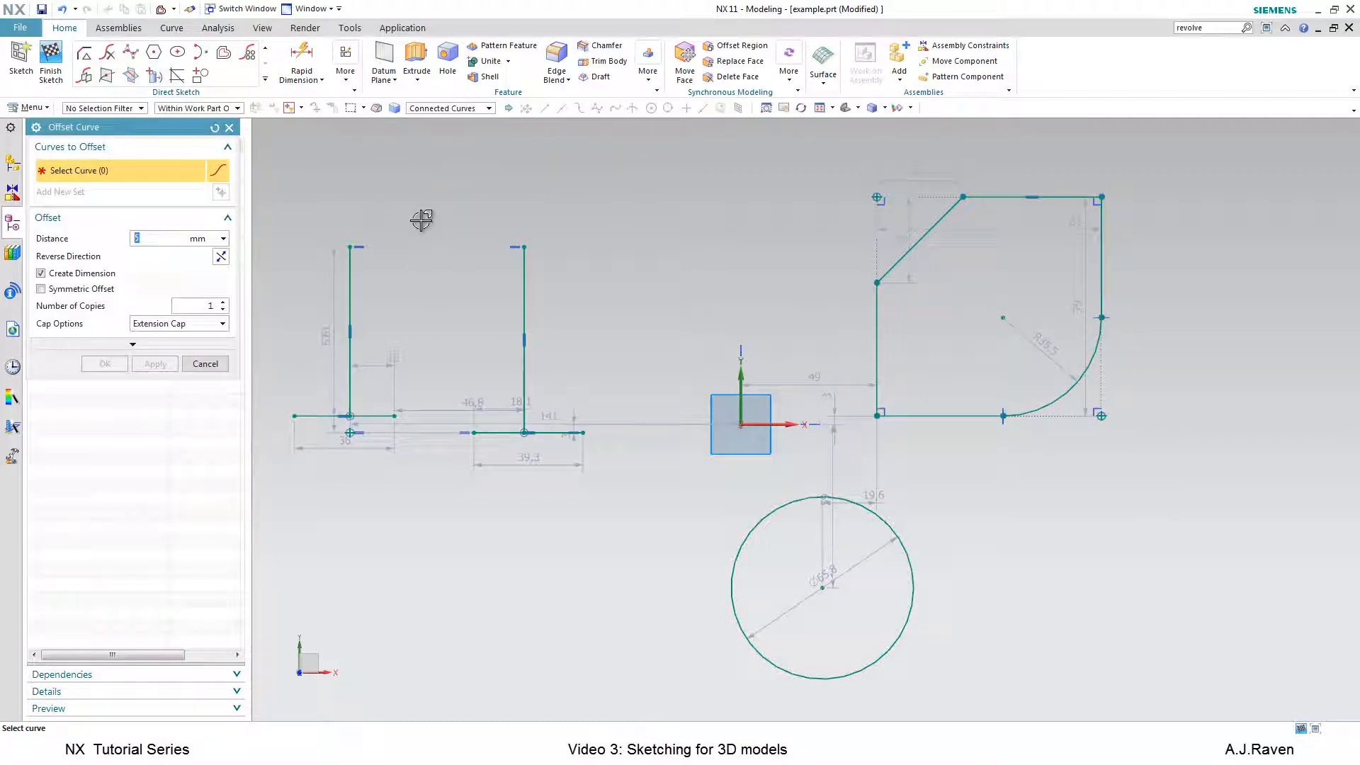
{"action": "left_click", "coordinate": [877, 508]}
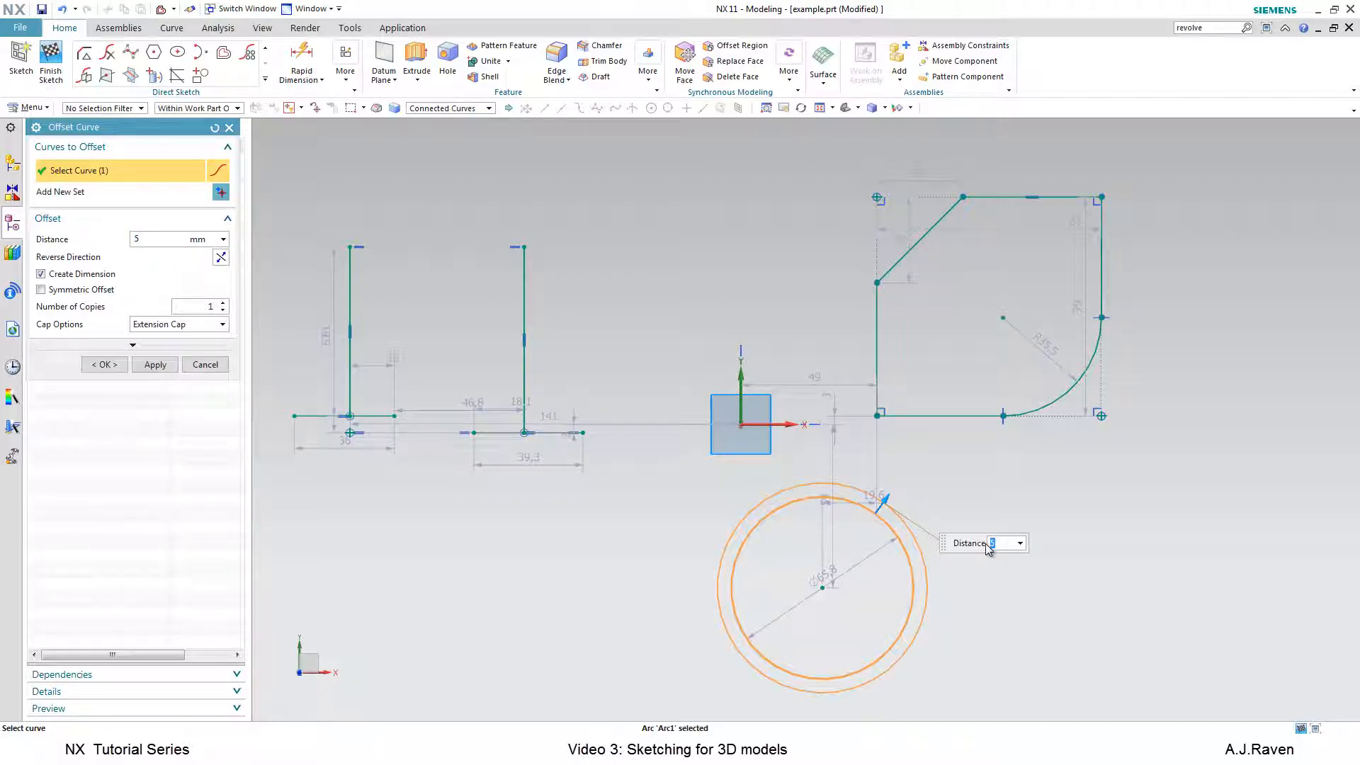
{"action": "left_click", "coordinate": [896, 488]}
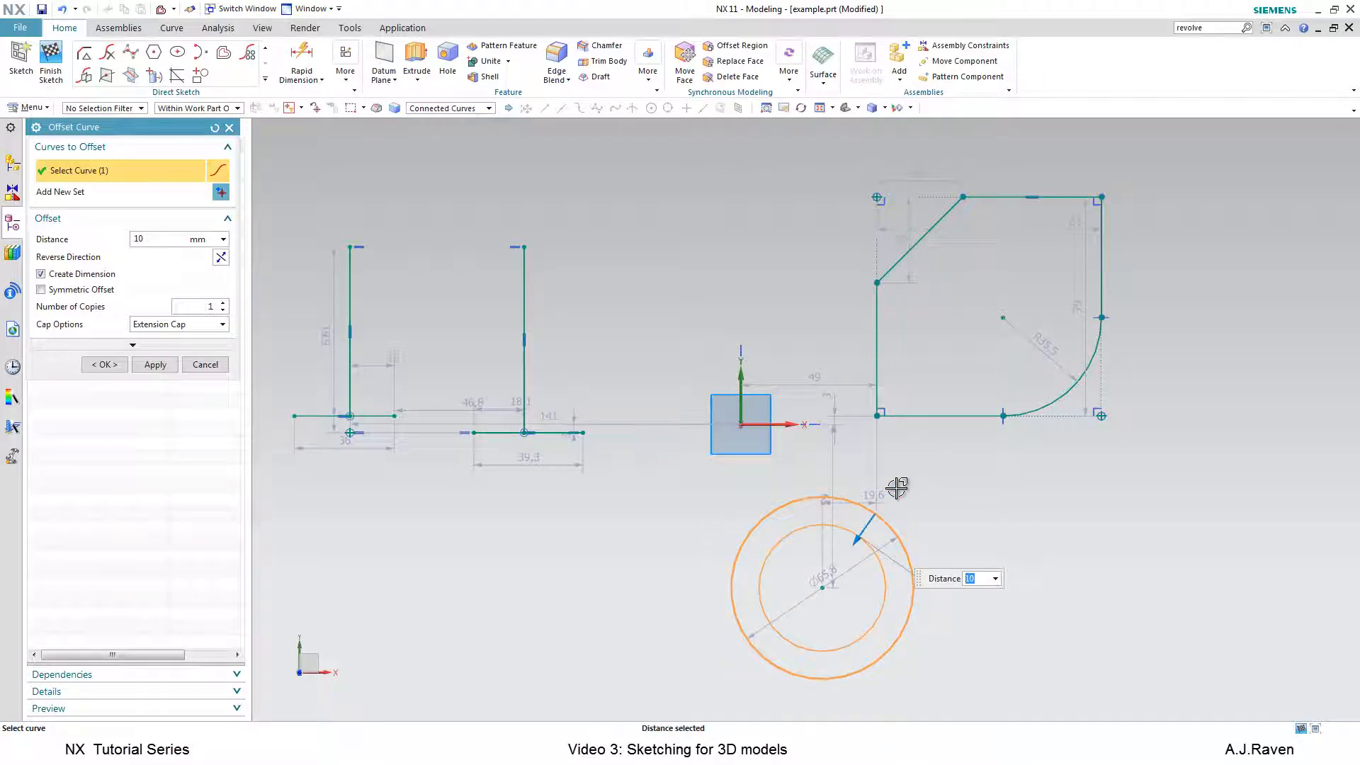
{"action": "left_click", "coordinate": [864, 539]}
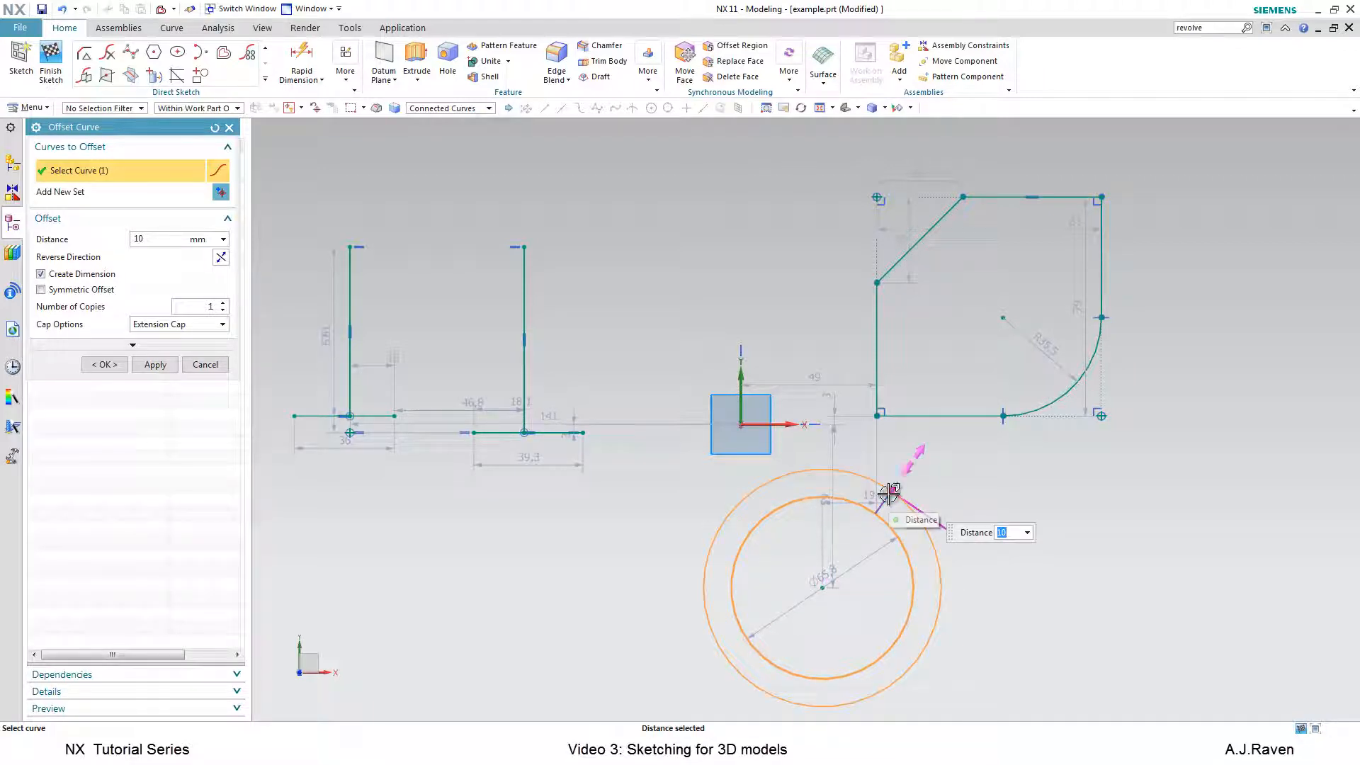
{"action": "left_click", "coordinate": [889, 494]}
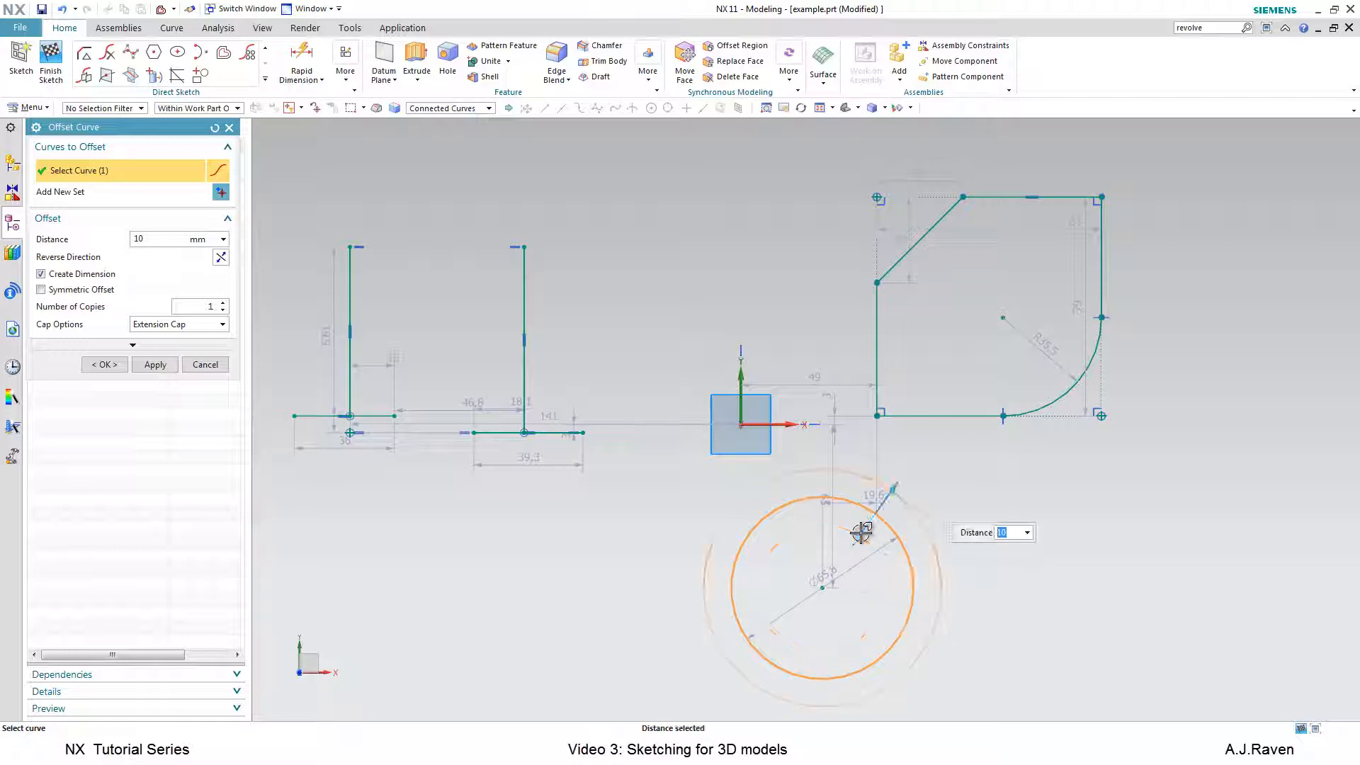
{"action": "left_click", "coordinate": [867, 527]}
{"action": "left_click", "coordinate": [891, 494]}
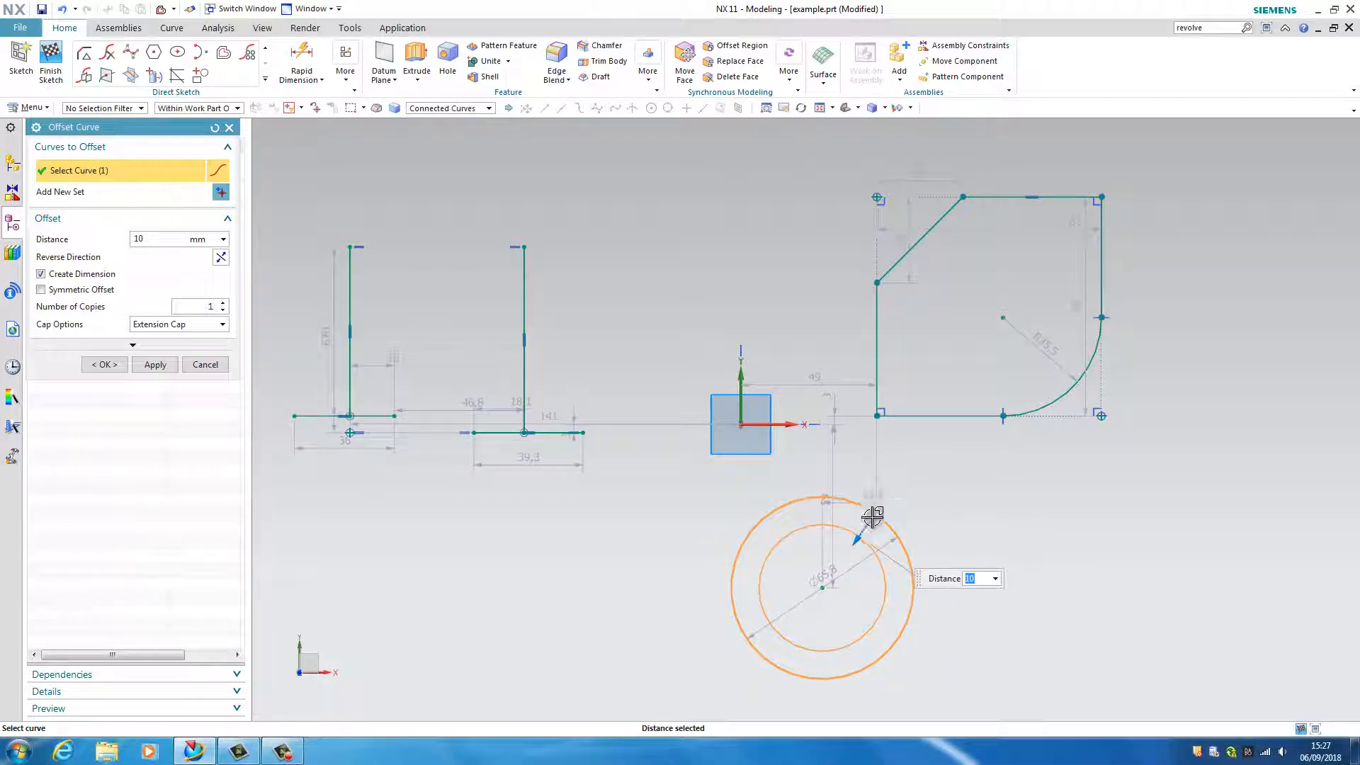
{"action": "left_click", "coordinate": [860, 538]}
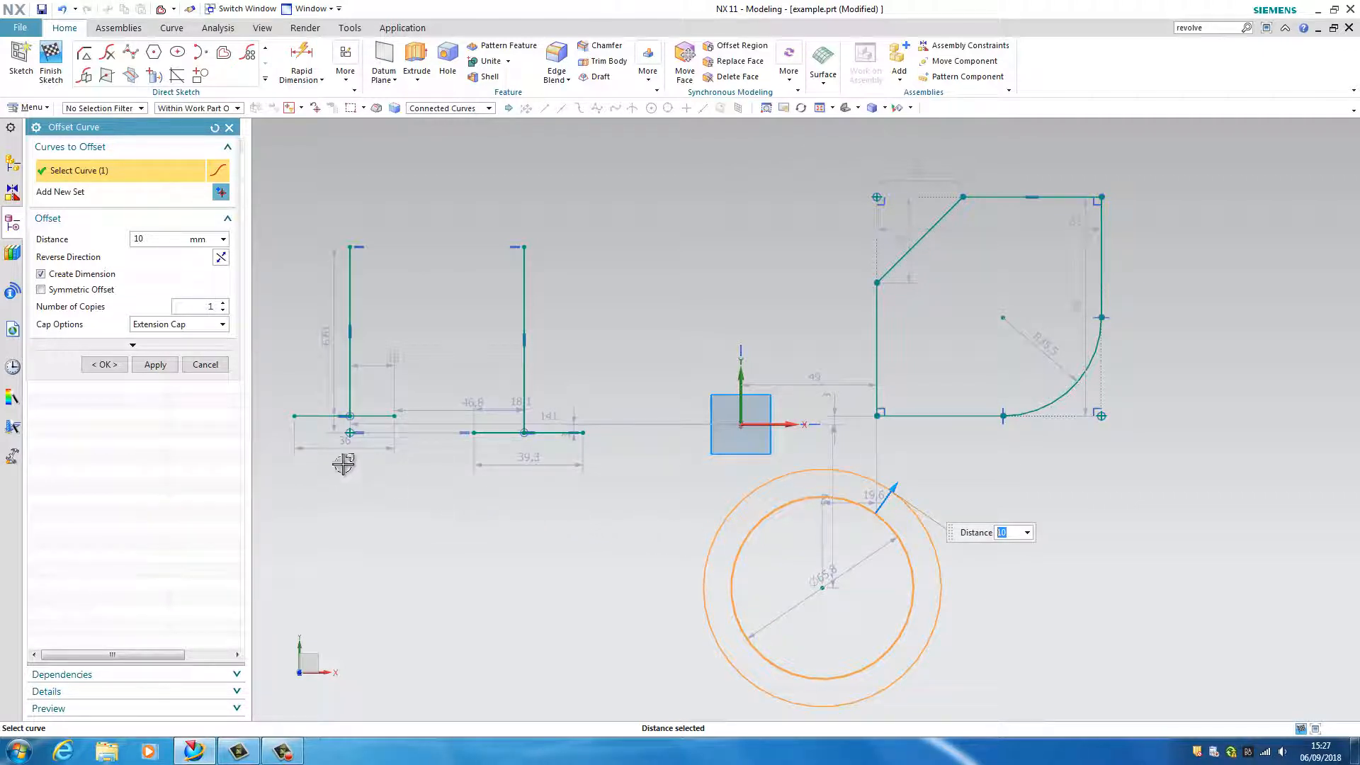
{"action": "left_click", "coordinate": [104, 365]}
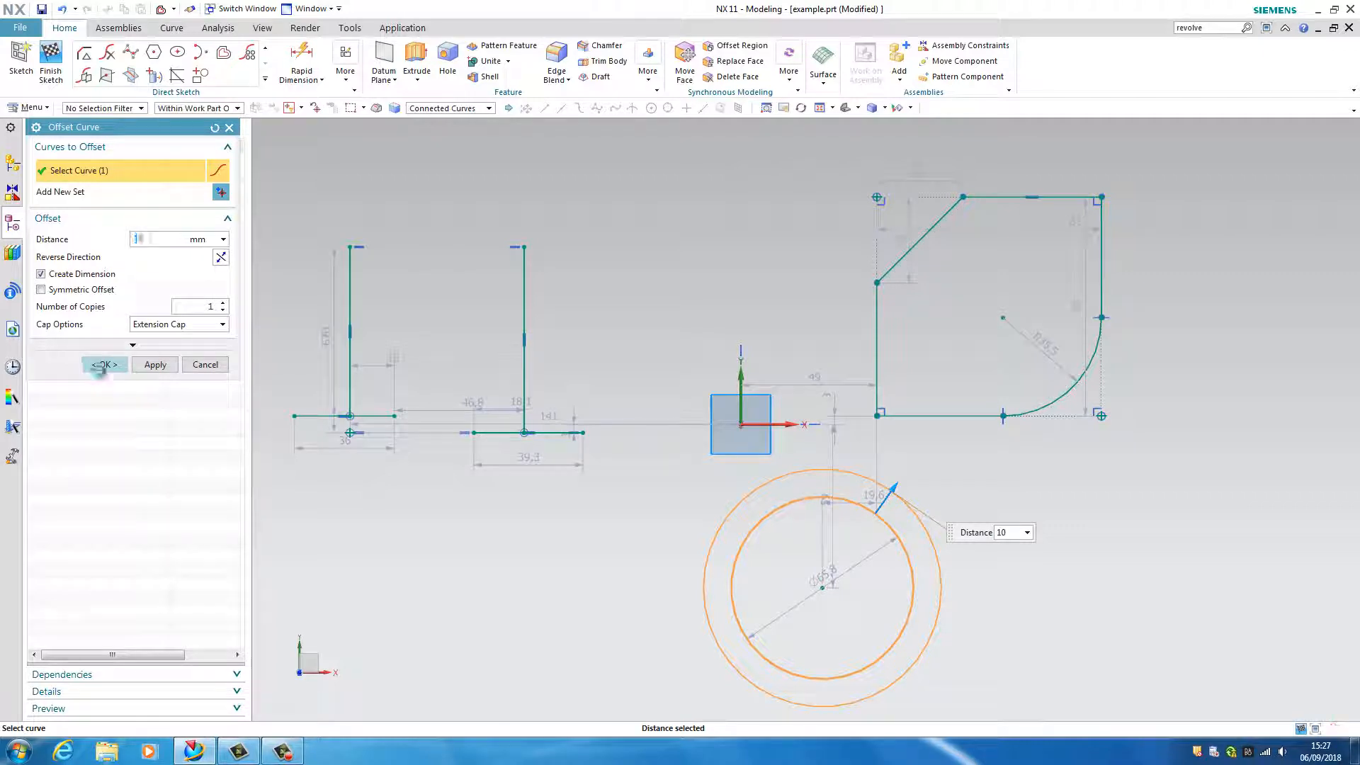